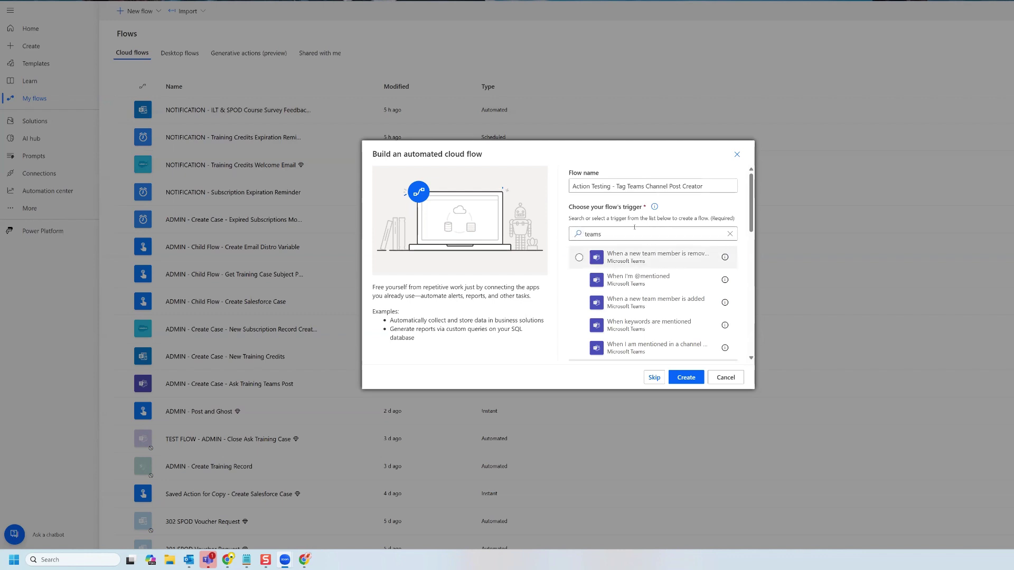
Step: Search triggers for teams and find 'When a new channel message is added'
click(600, 230)
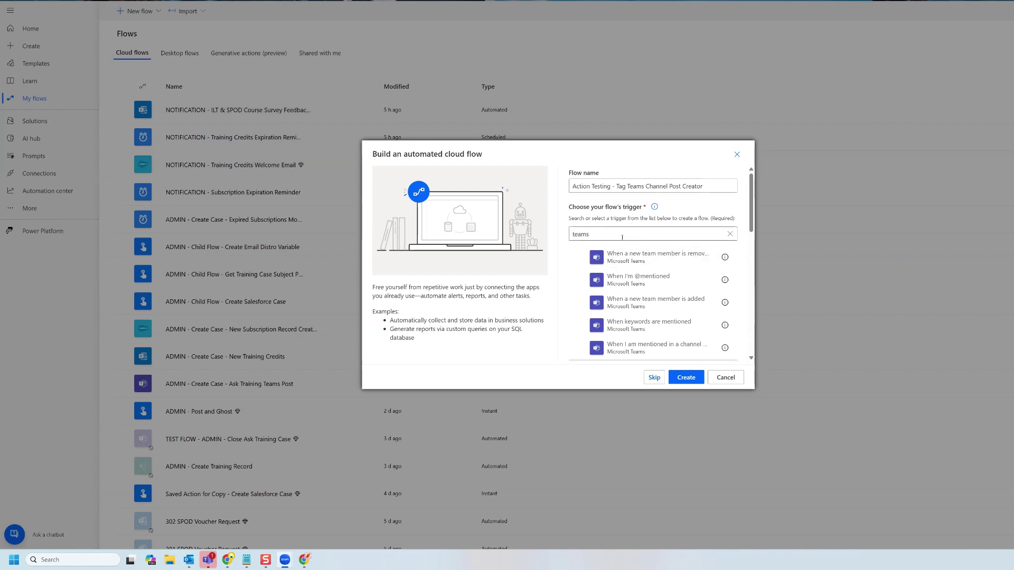
scroll(644, 256, down, 1)
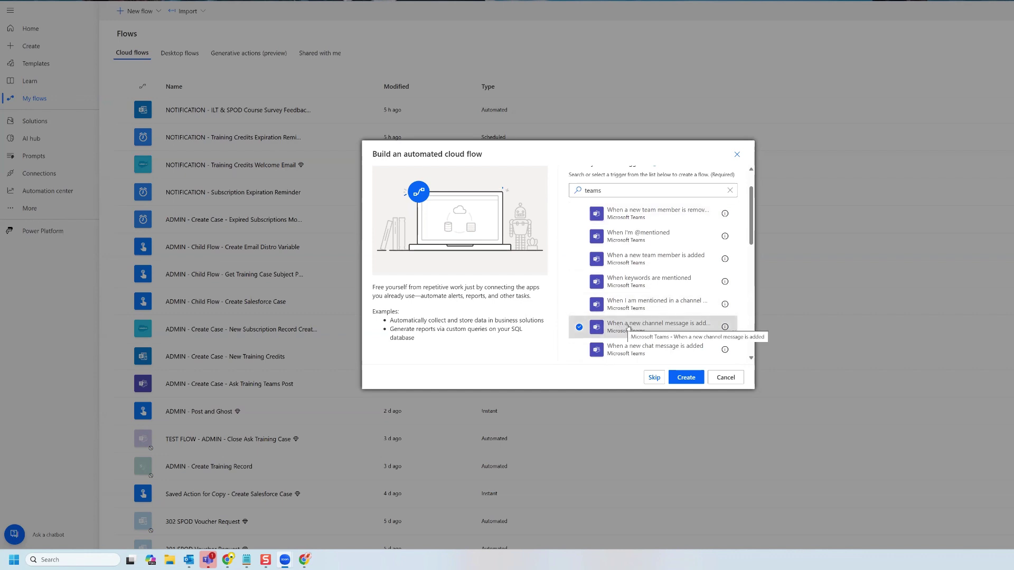
Step: Create the flow and point the trigger at the Power Automate Testing team's Jeremy Flow Testing channel
click(688, 378)
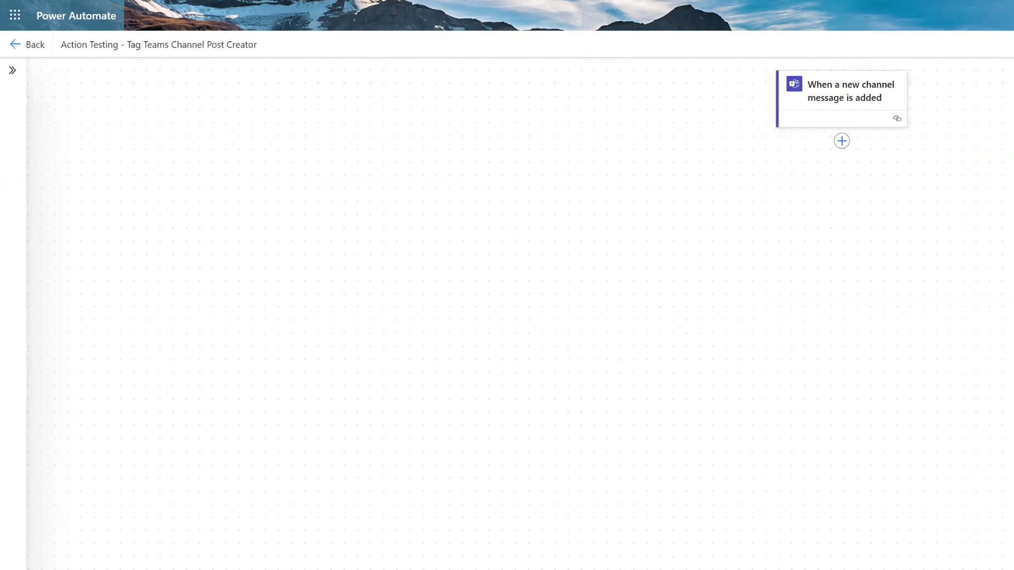
click(845, 86)
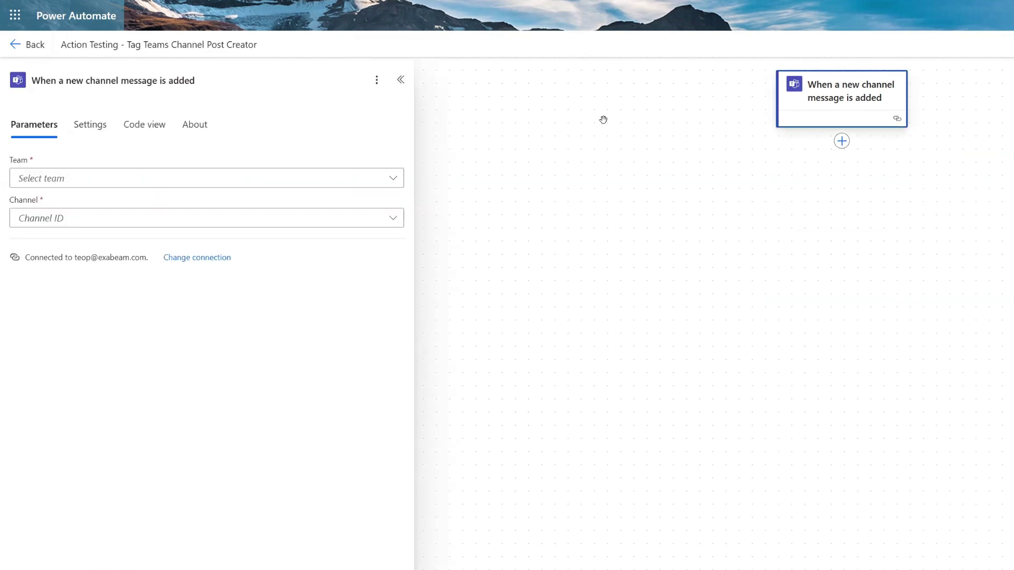
click(162, 177)
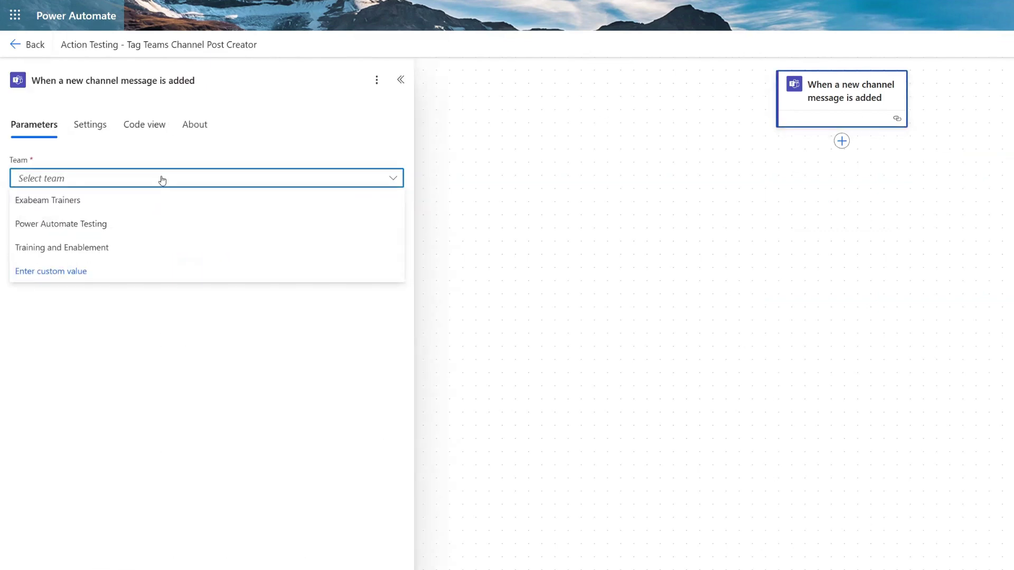
click(116, 218)
click(118, 218)
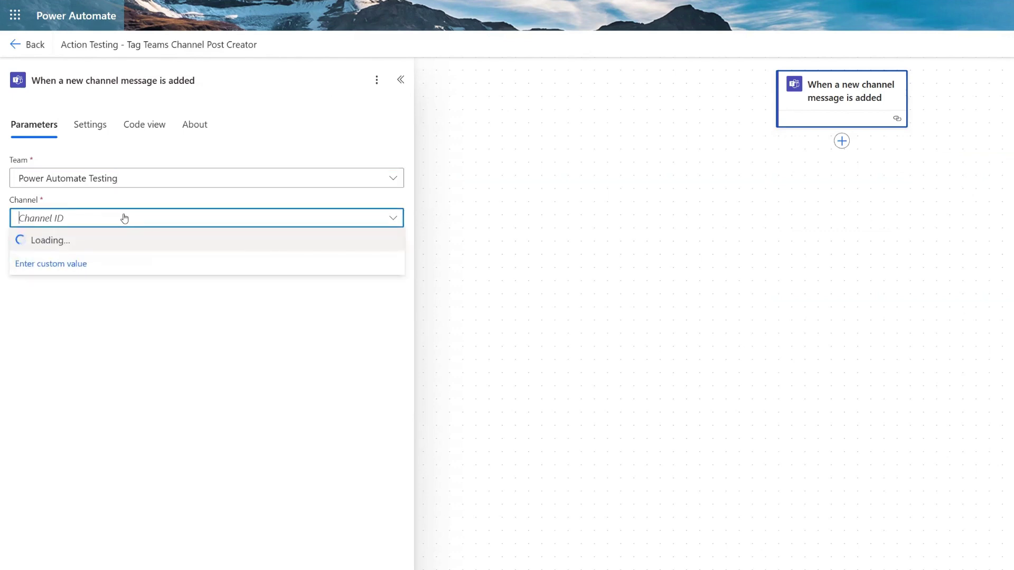
click(84, 264)
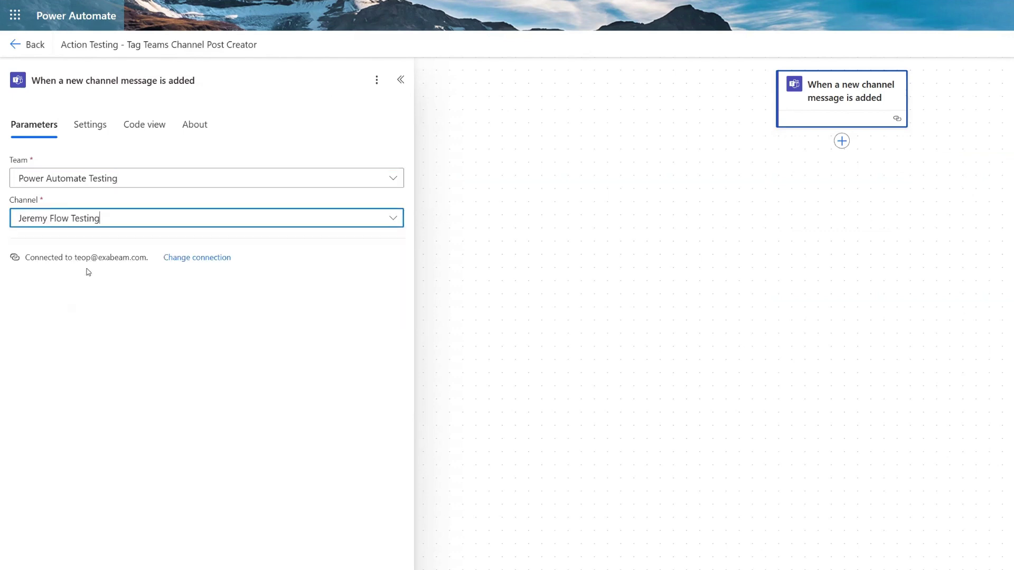
click(842, 141)
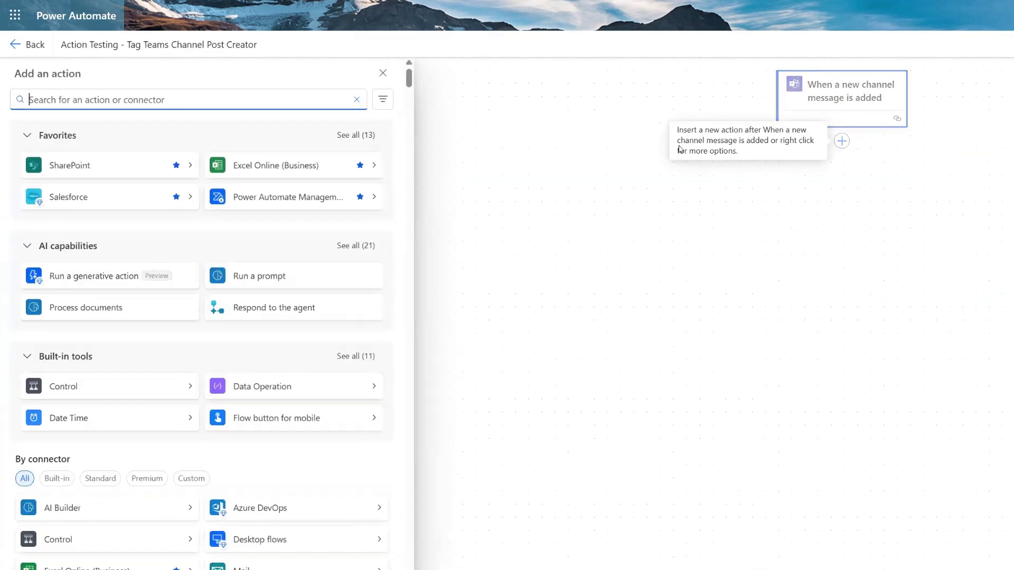
Step: Add the Microsoft Teams 'Get message details' action after the trigger
text(teams)
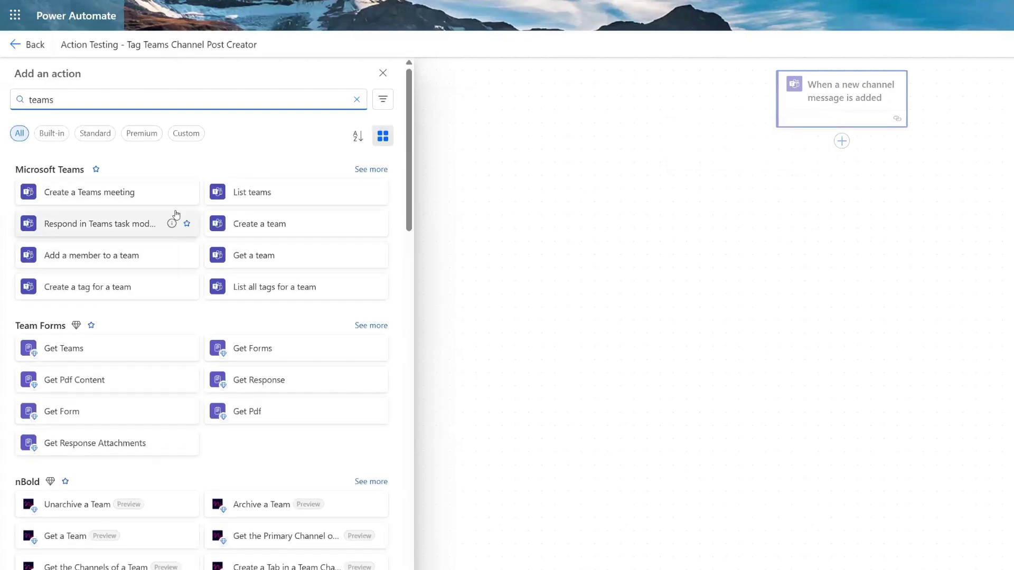
click(383, 172)
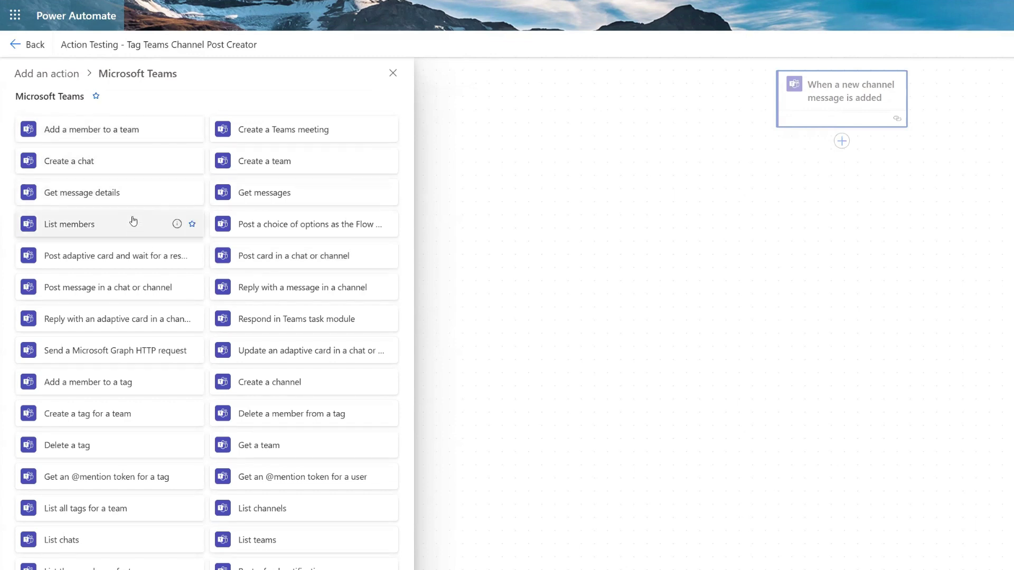
click(113, 205)
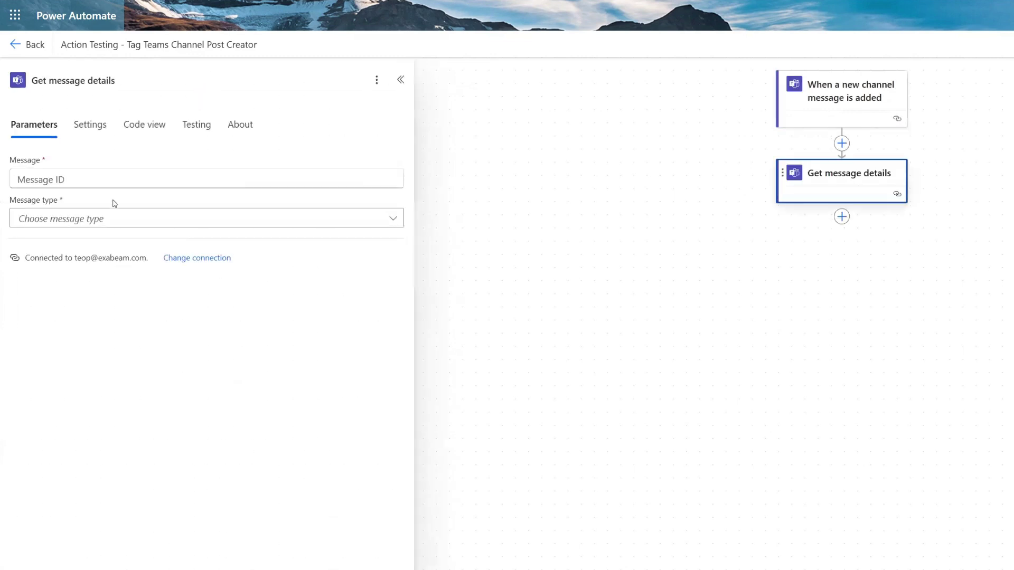
Step: Set Get message details' Message to the trigger's Message id and its message type to Channel
click(95, 181)
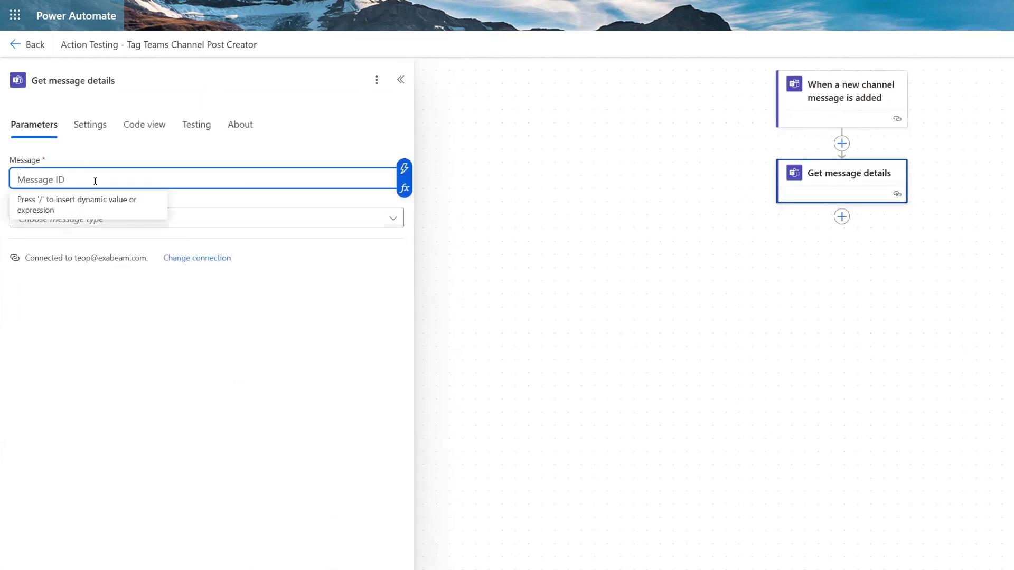
click(404, 169)
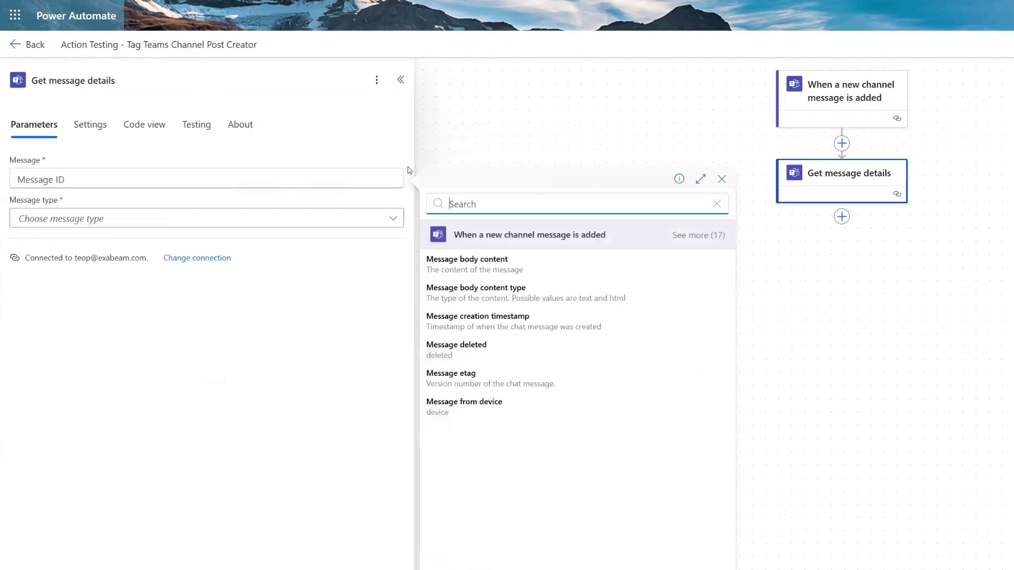
click(709, 234)
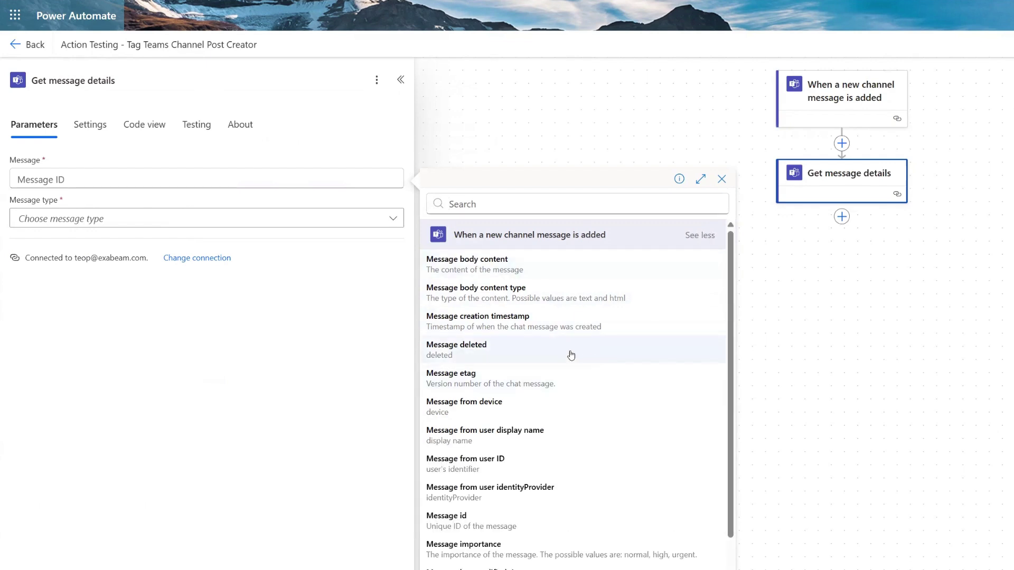
click(568, 522)
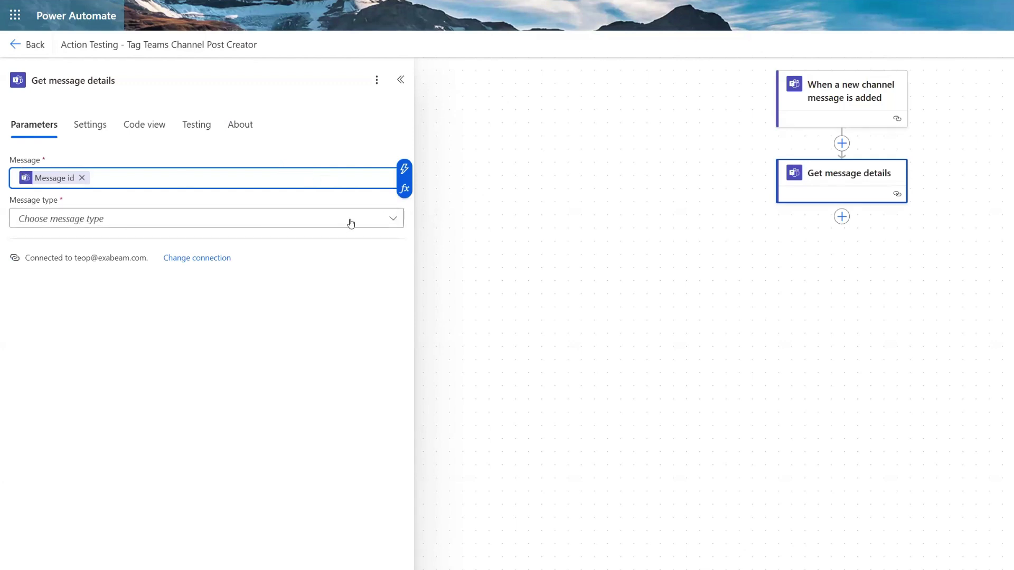
click(392, 223)
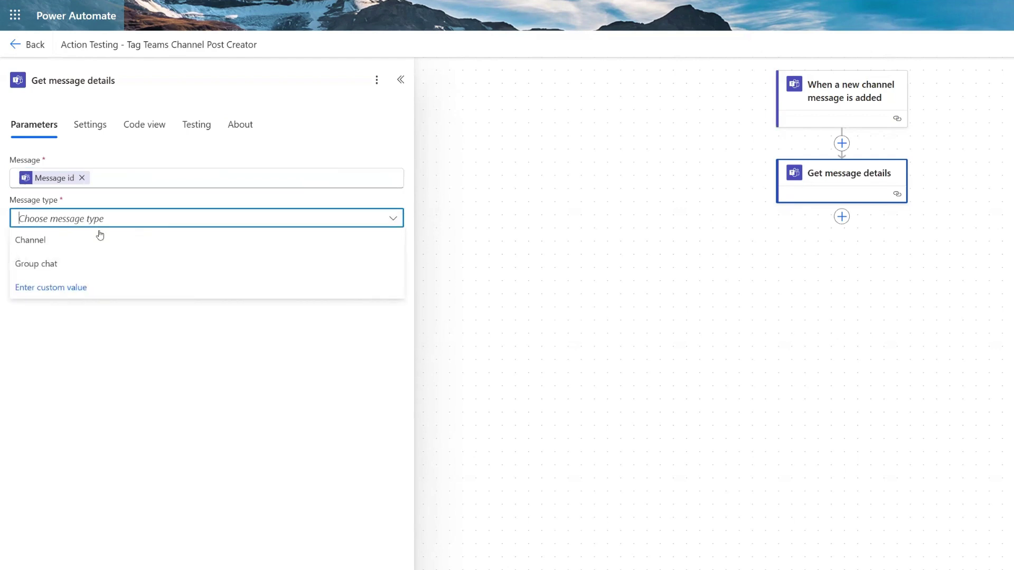
click(60, 240)
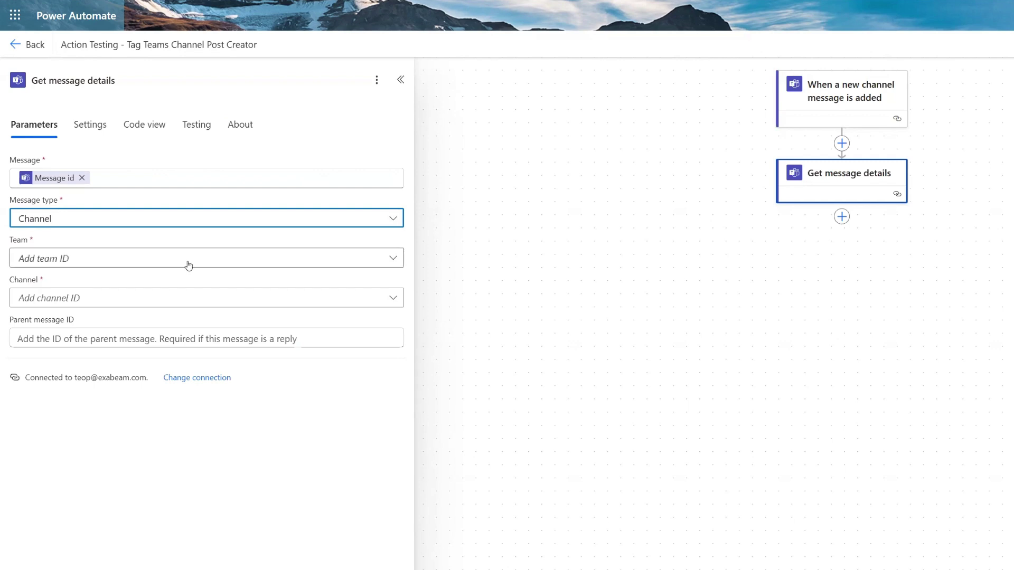
Step: Set Get message details to the Power Automate Testing team and Jeremy Flow Testing channel
click(188, 260)
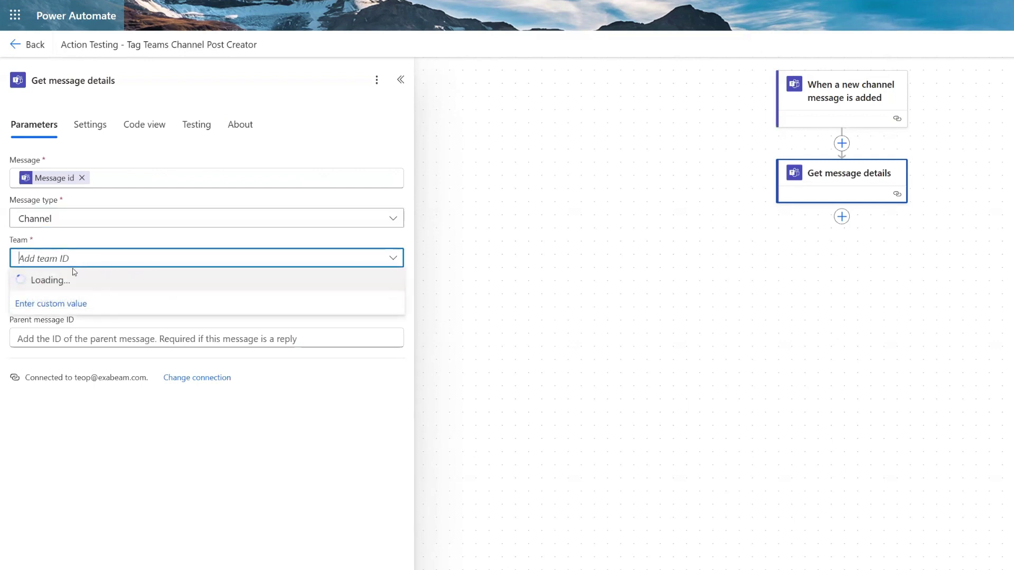
click(78, 305)
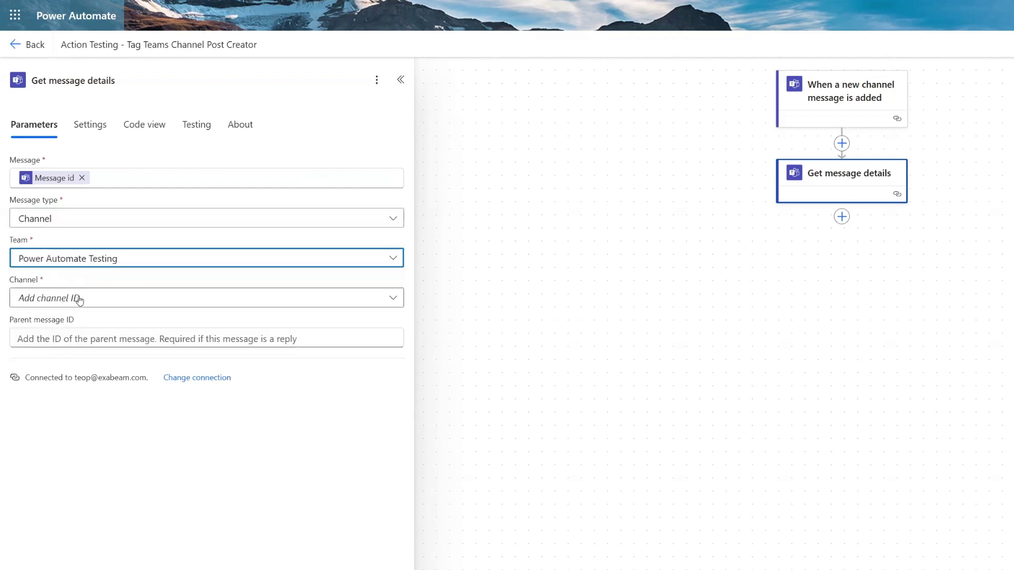
click(78, 299)
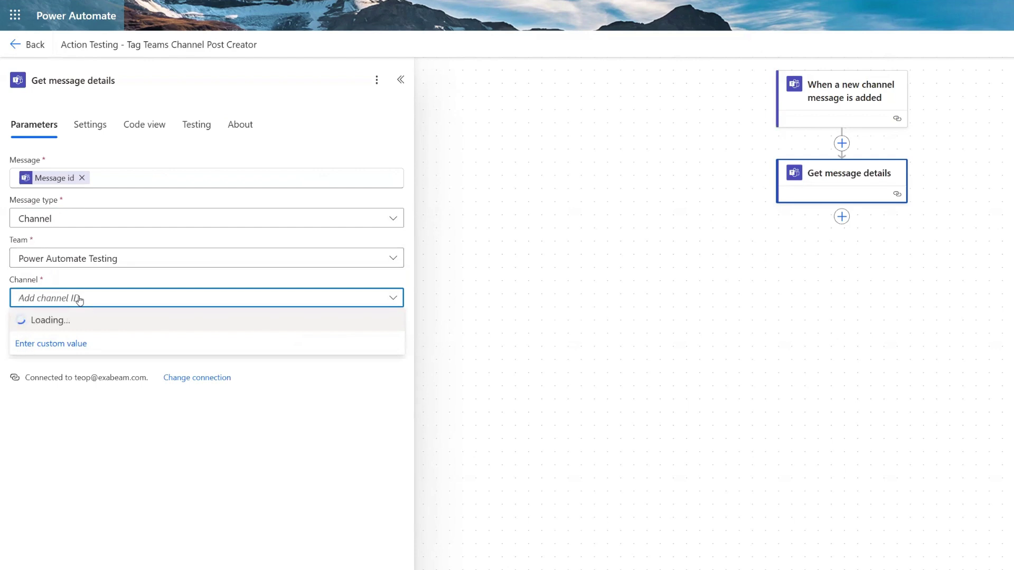
click(68, 345)
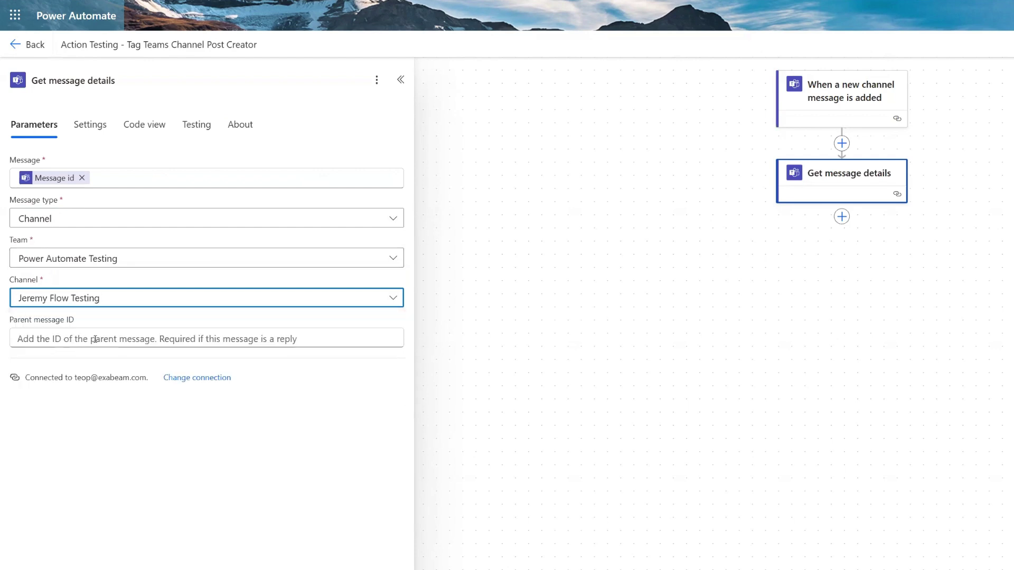
Step: Fill Parent message ID with the trigger's Message replyToId
click(94, 339)
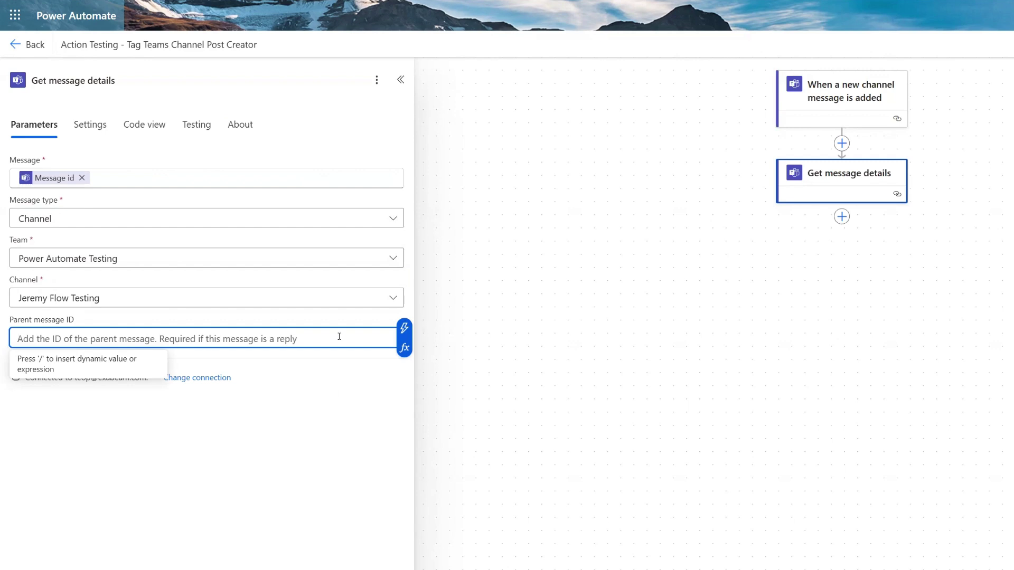
click(405, 327)
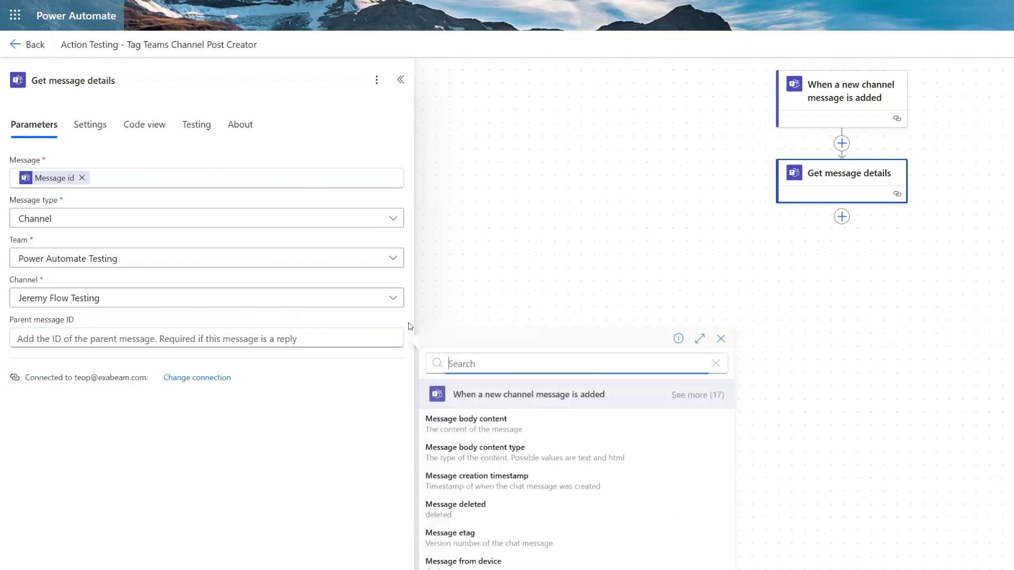
click(700, 395)
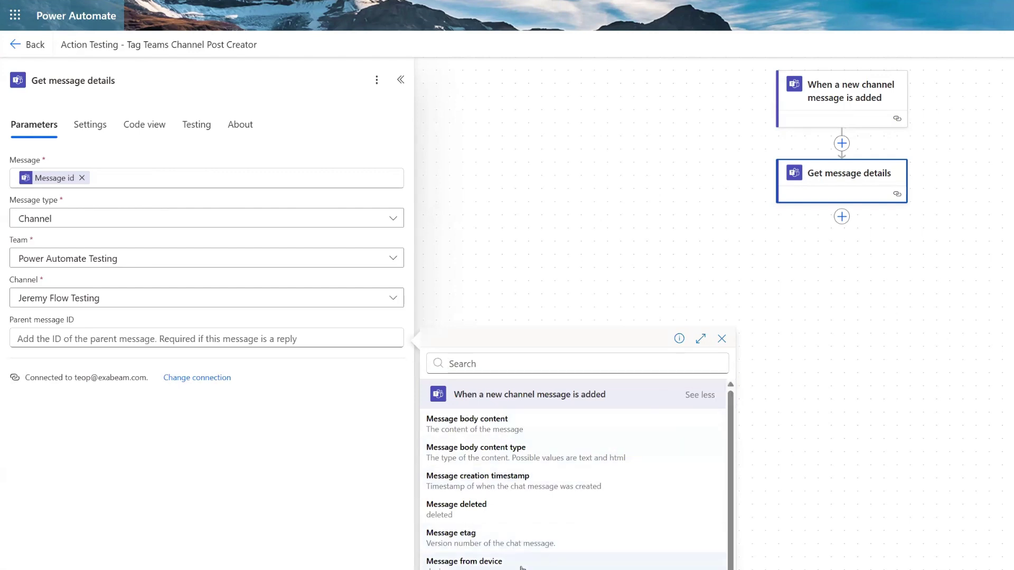
scroll(522, 567, down, 3)
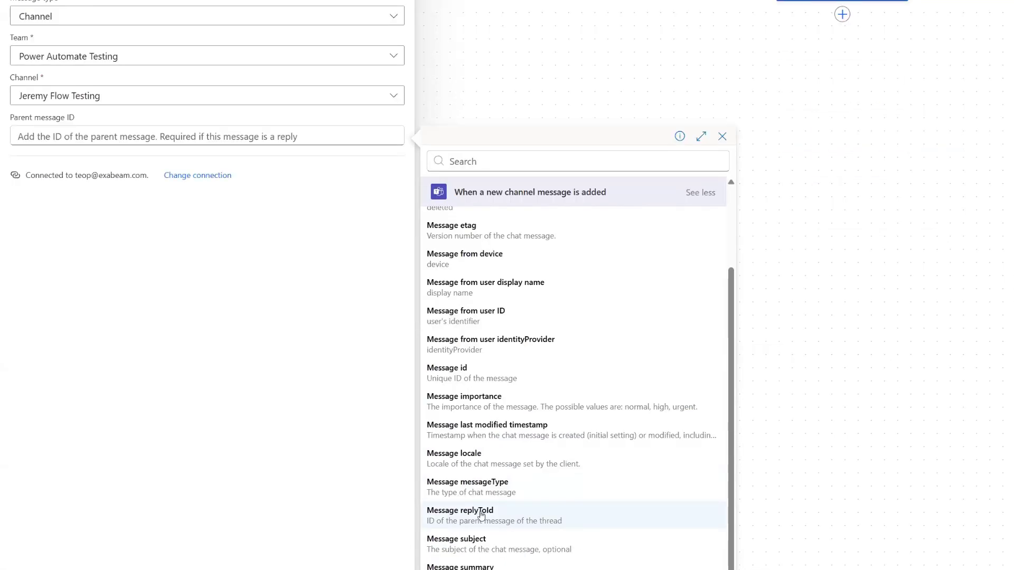
click(481, 515)
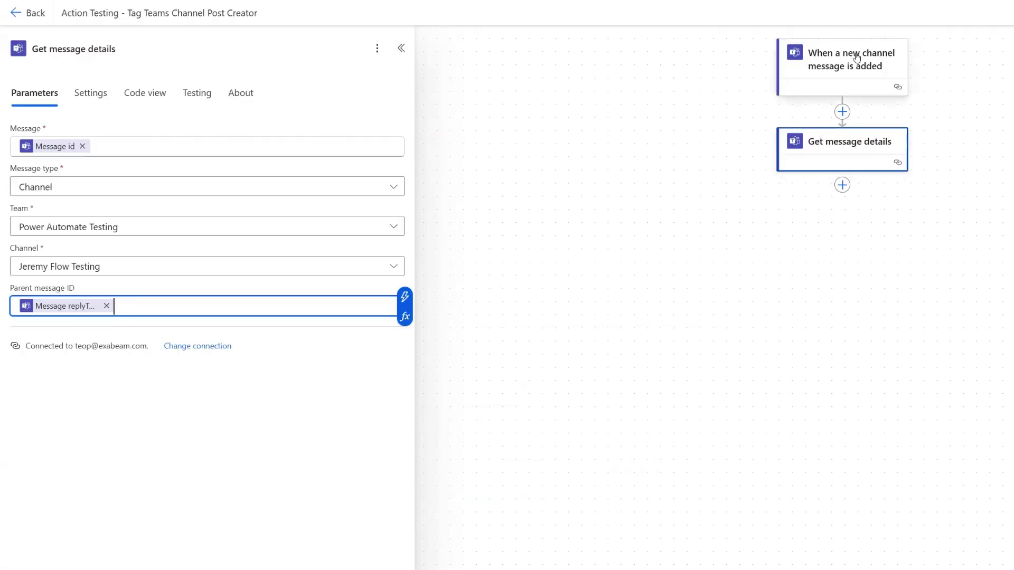
click(842, 185)
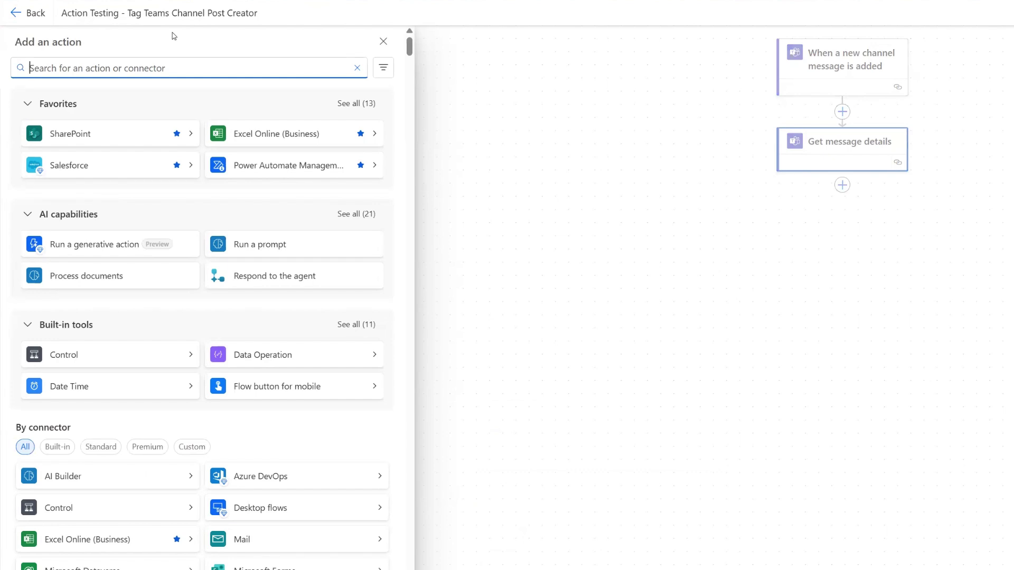
text(get)
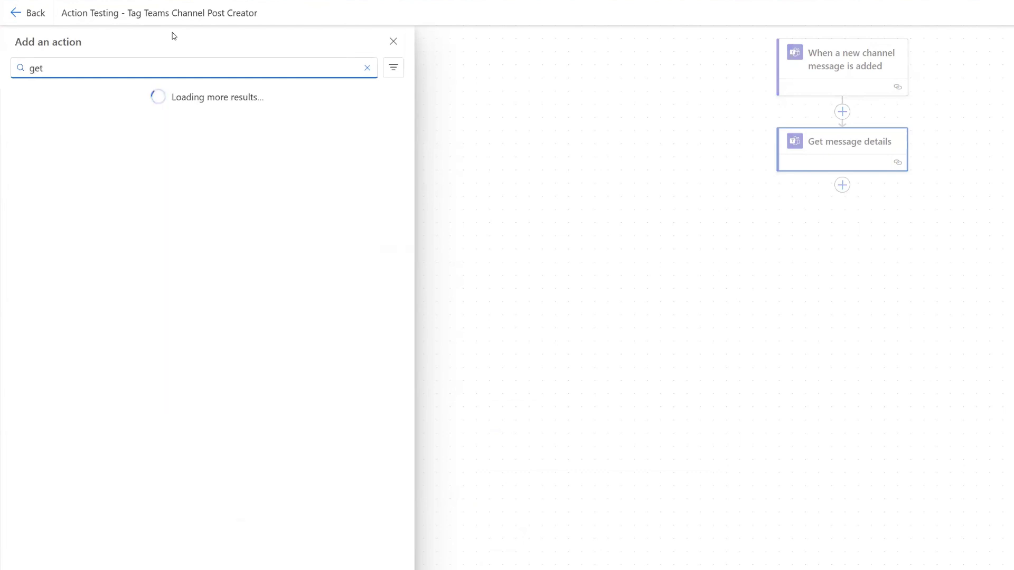
text( @mention)
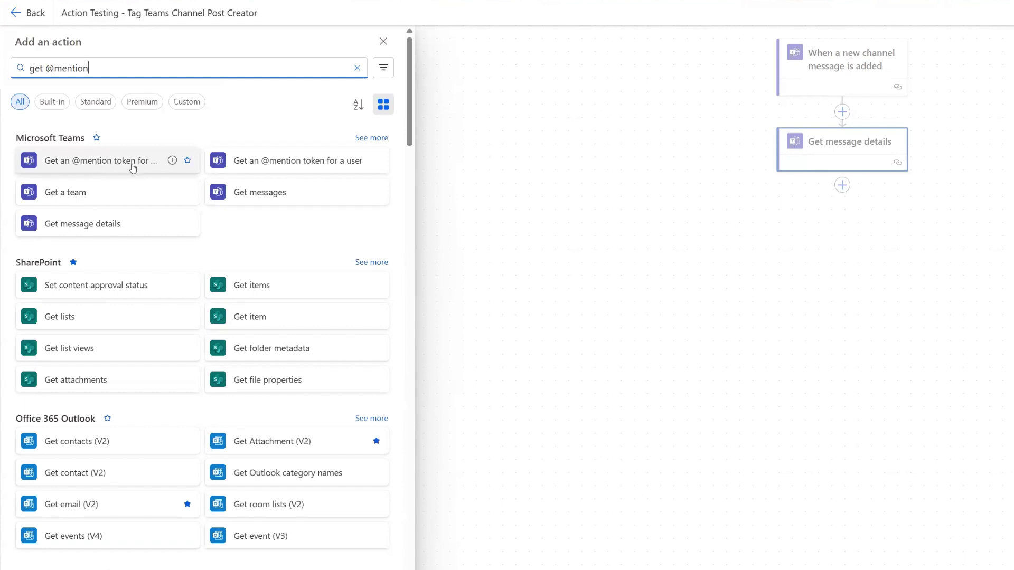
click(270, 162)
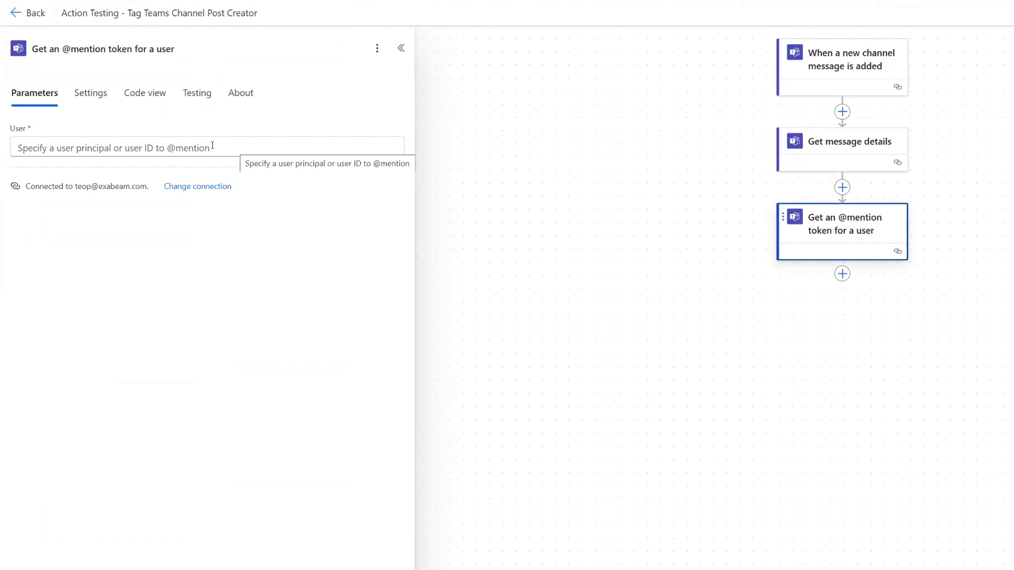
click(110, 149)
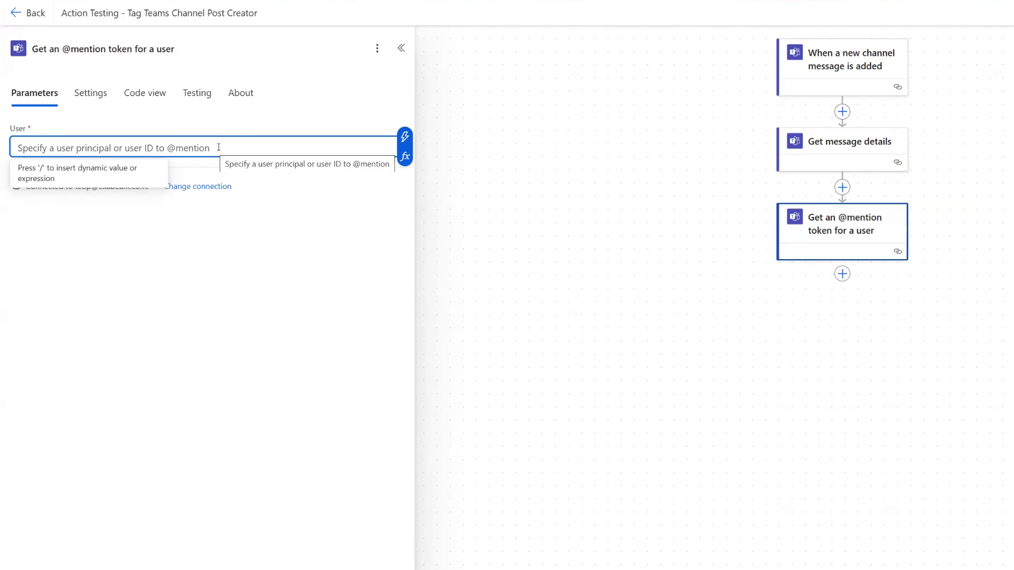
click(405, 137)
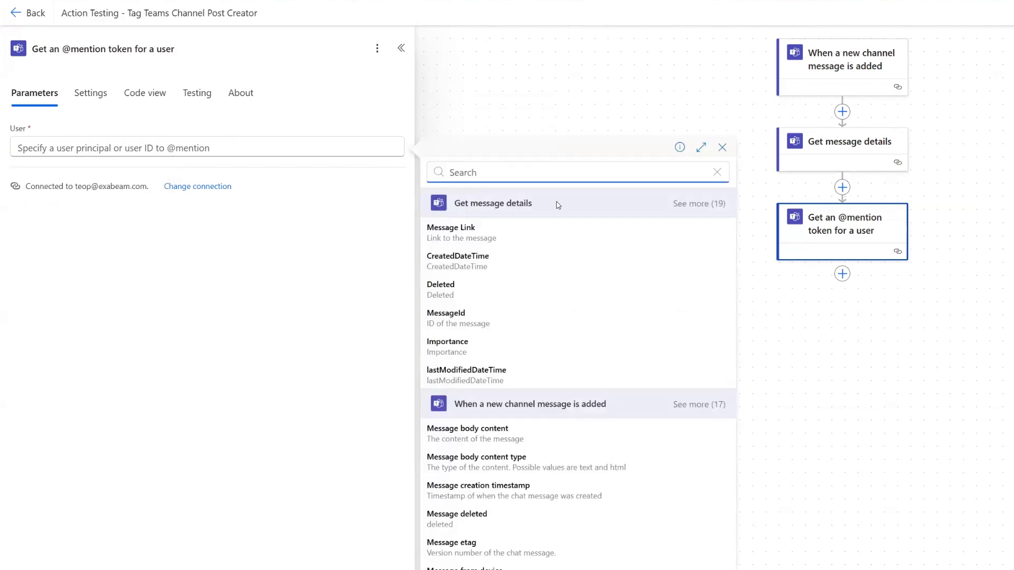
click(702, 205)
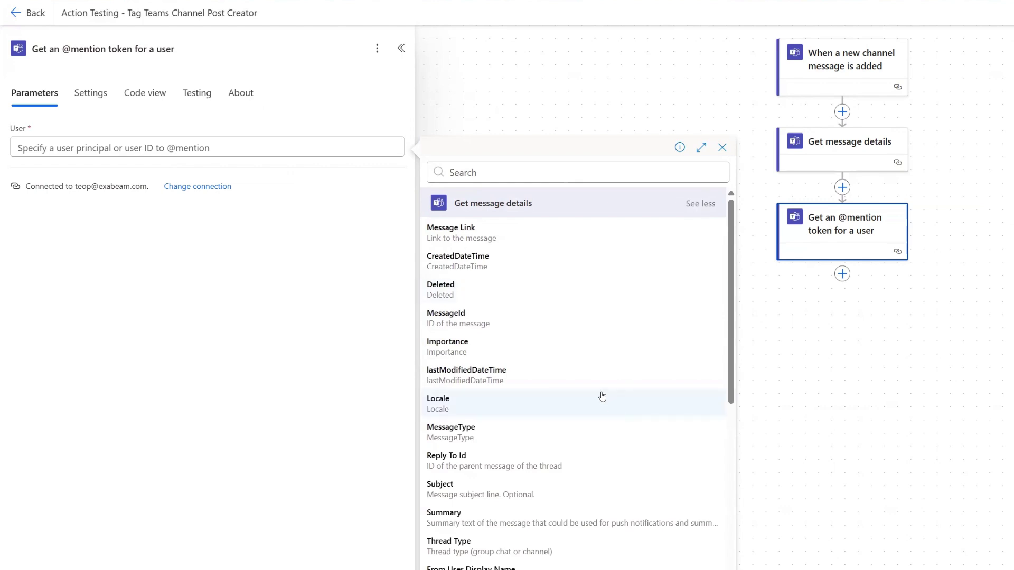
scroll(601, 396, down, 3)
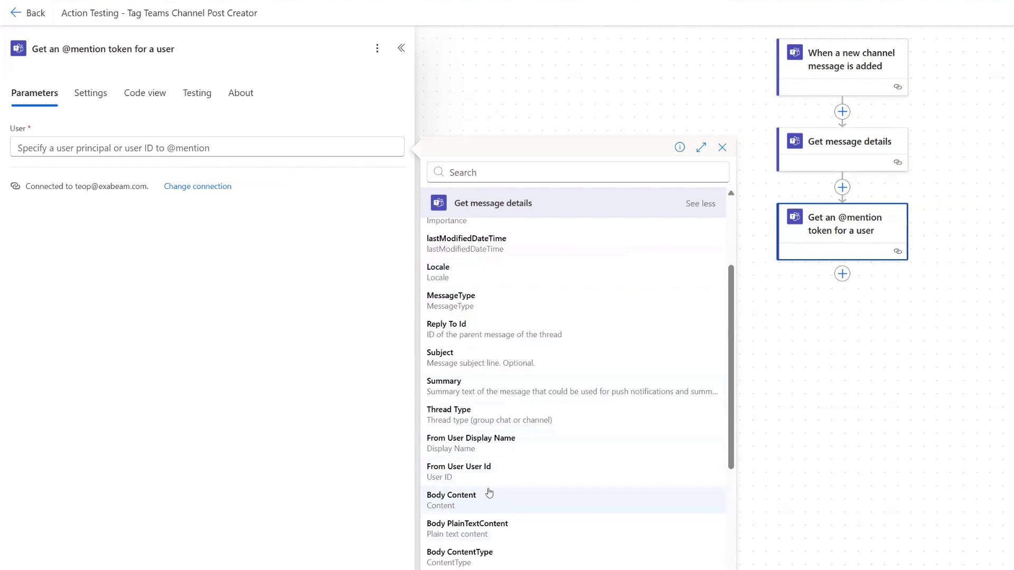
click(523, 475)
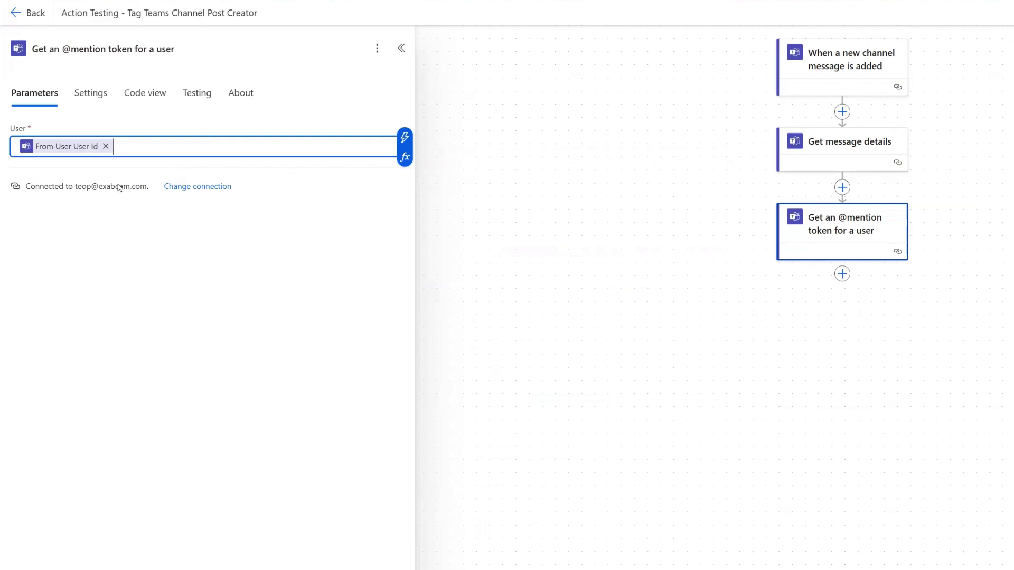
Step: Add the Microsoft Teams 'Reply with a message in a channel' action after the mention step
click(842, 275)
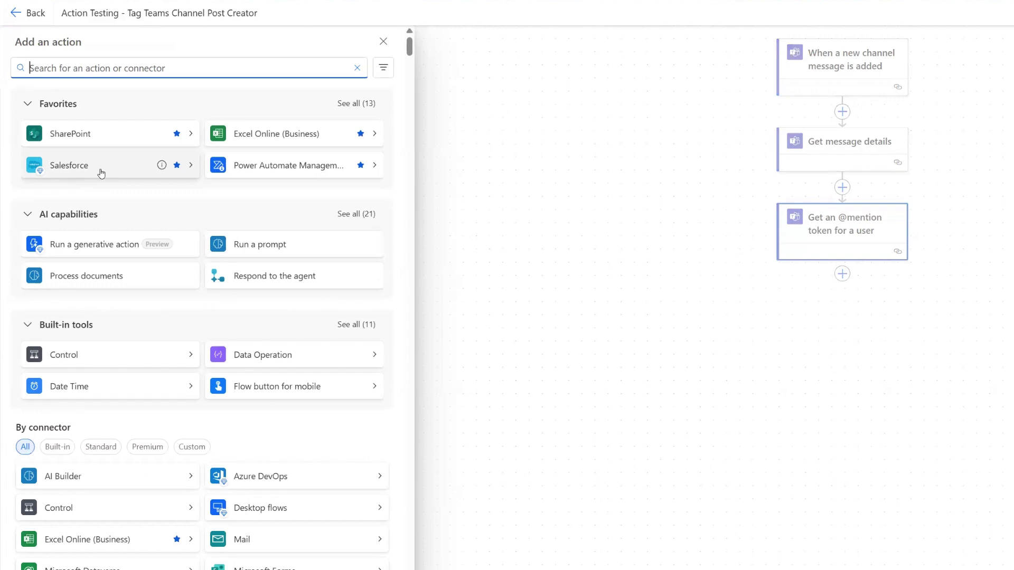
text(teams)
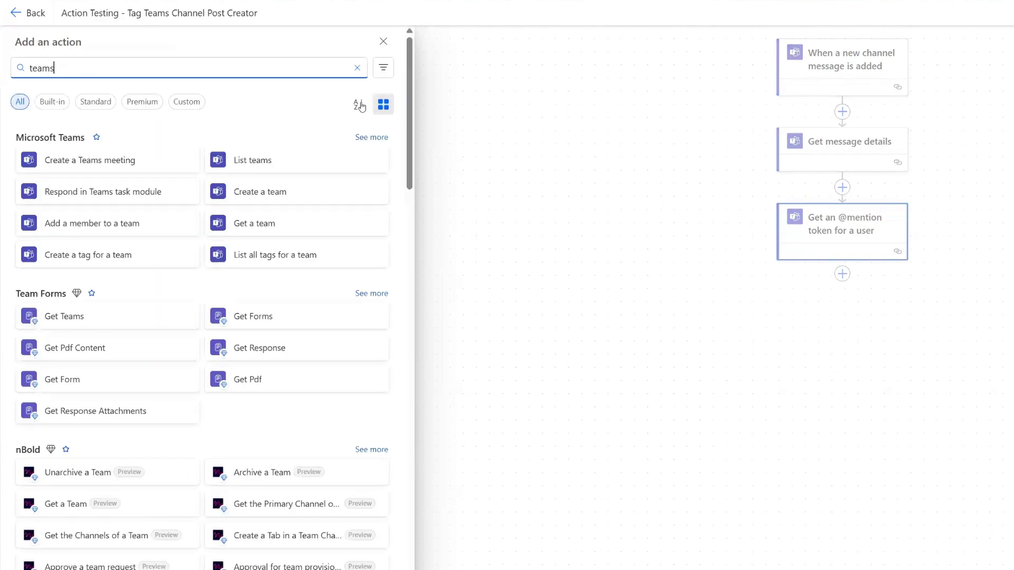
click(376, 136)
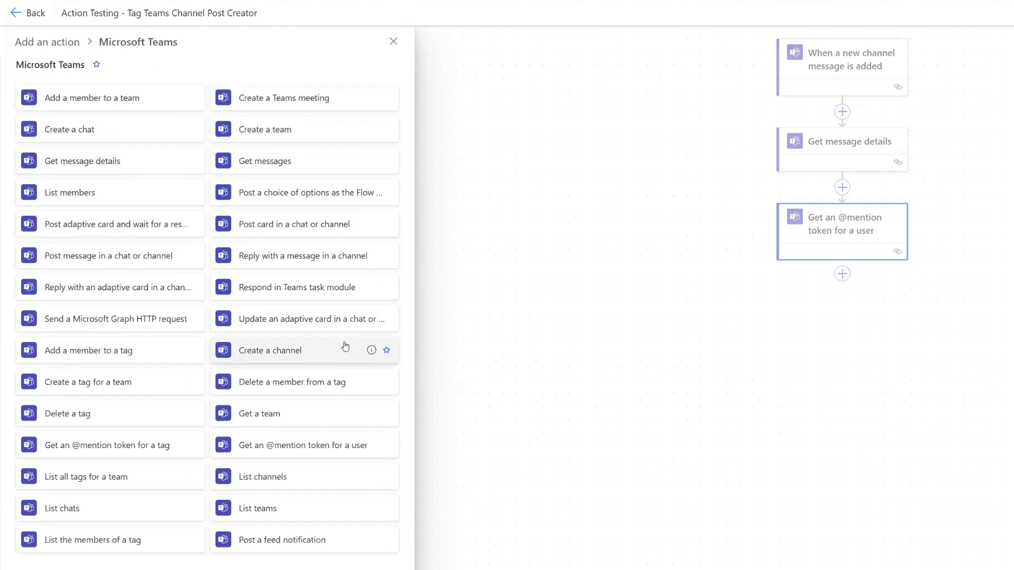
click(291, 260)
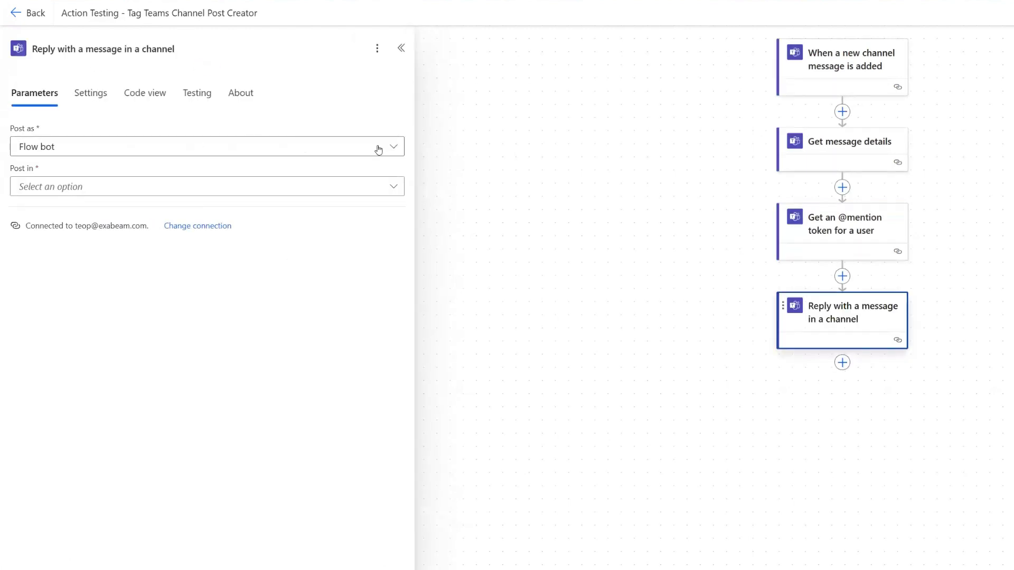
Step: Make the reply post as User and post in a Channel
click(392, 148)
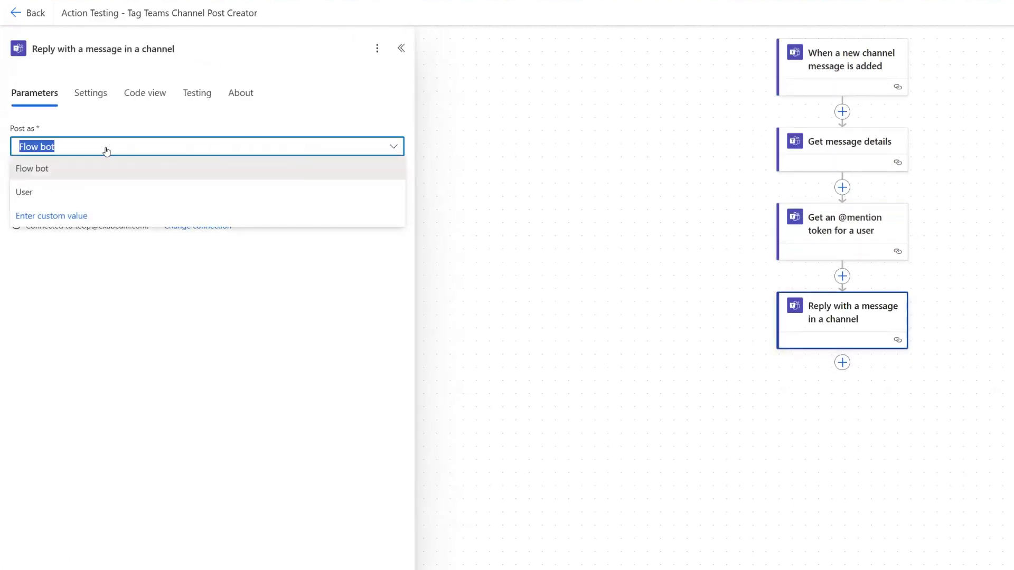
click(48, 191)
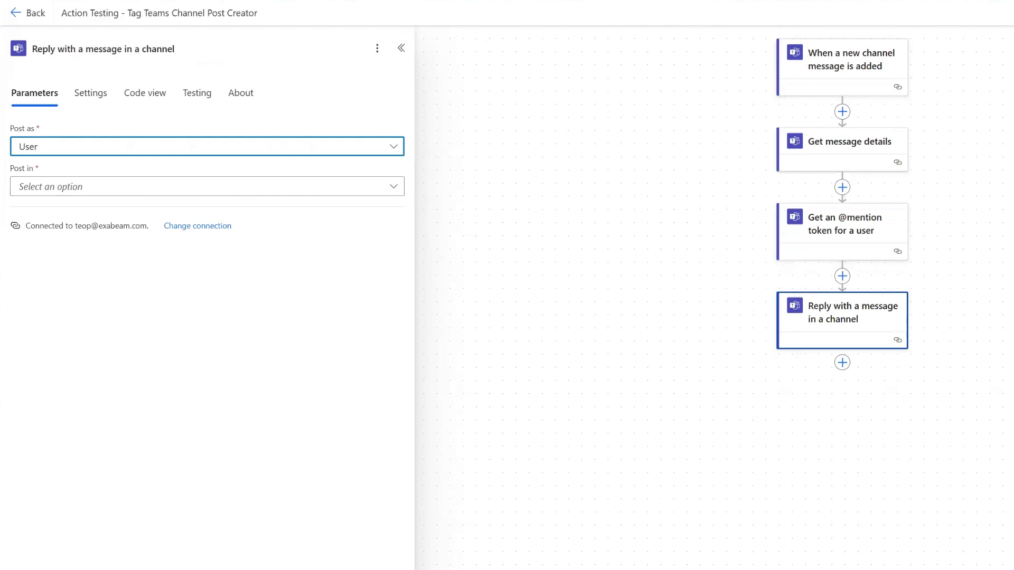
key(alt+Tab)
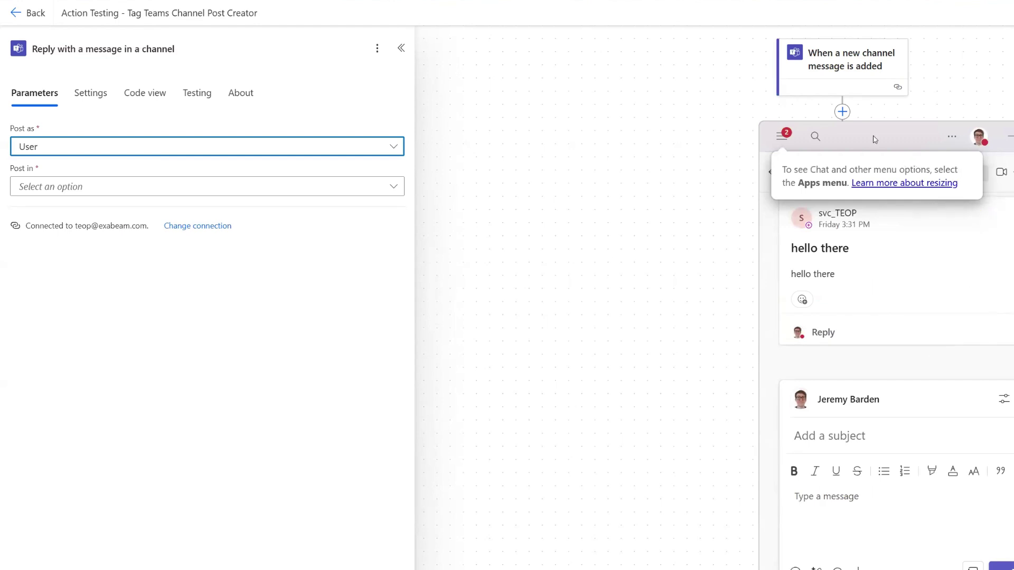
key(alt+Tab)
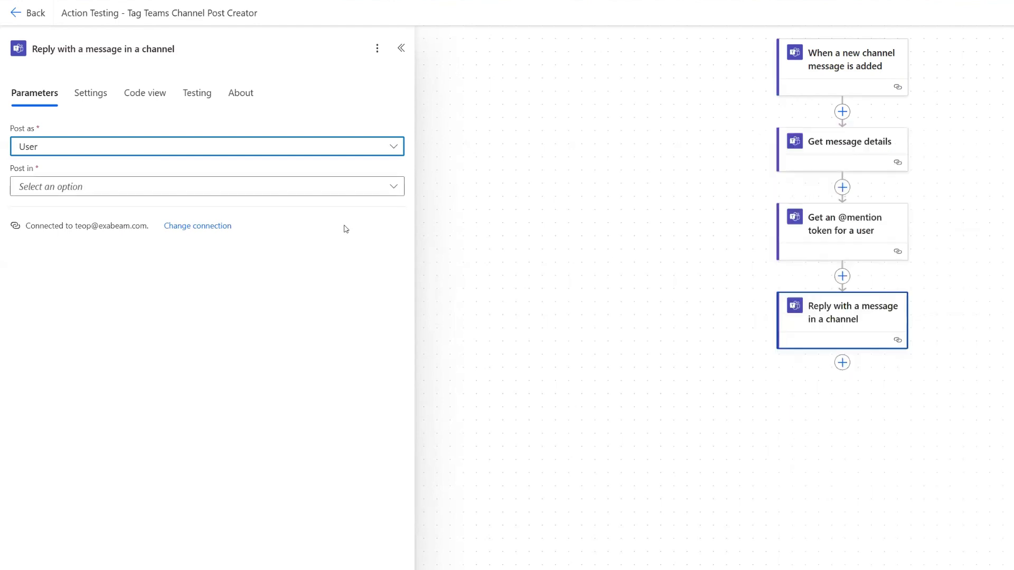
click(298, 186)
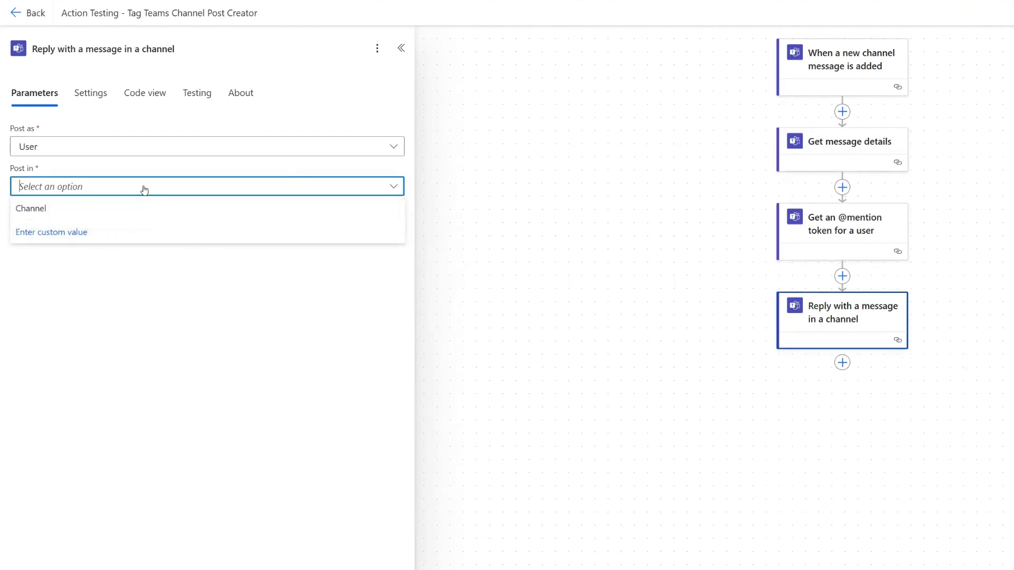
click(31, 209)
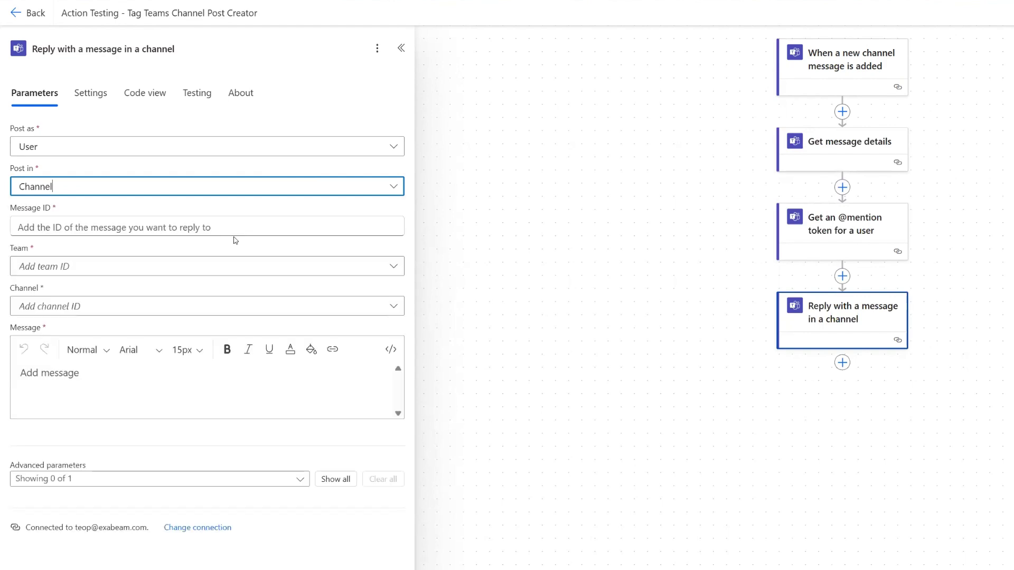
Step: Set the reply's message ID to the trigger's Message id
click(206, 230)
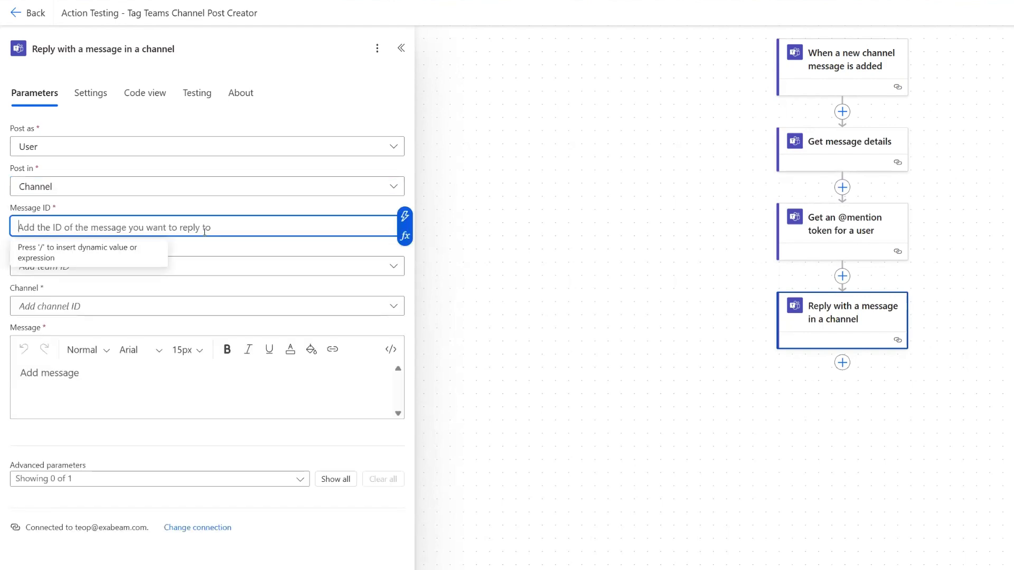
click(405, 216)
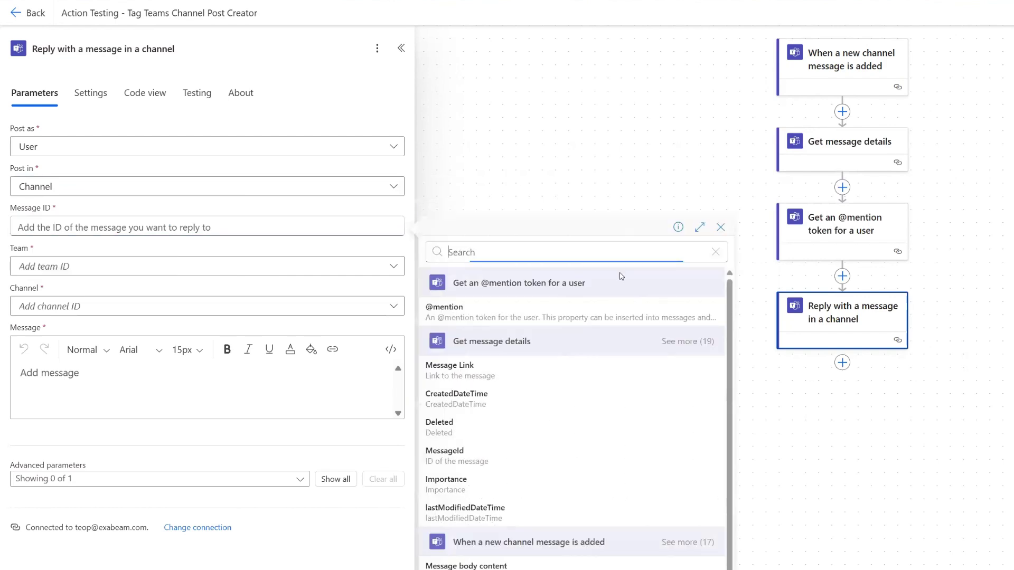
click(696, 546)
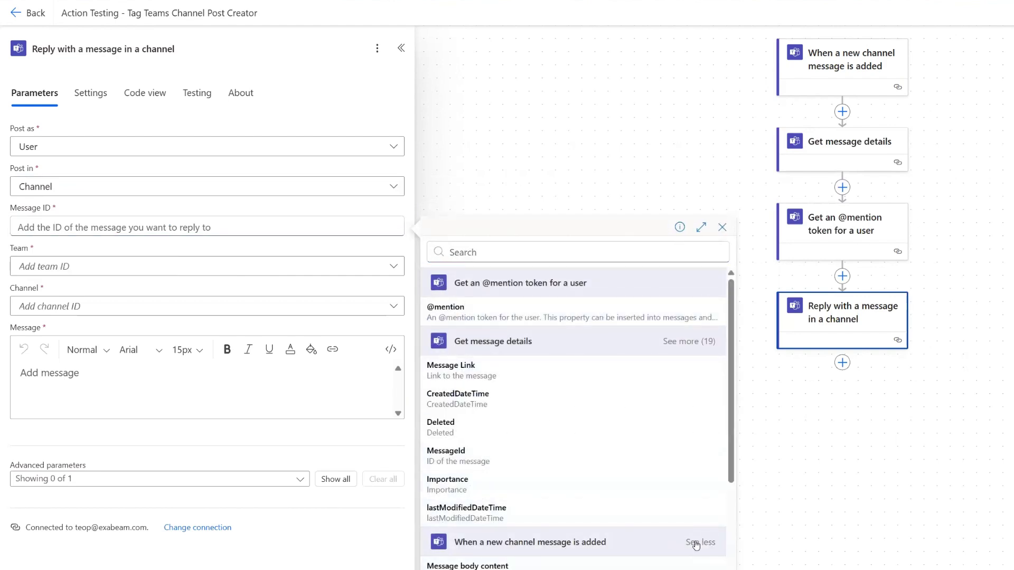
scroll(696, 545, down, 5)
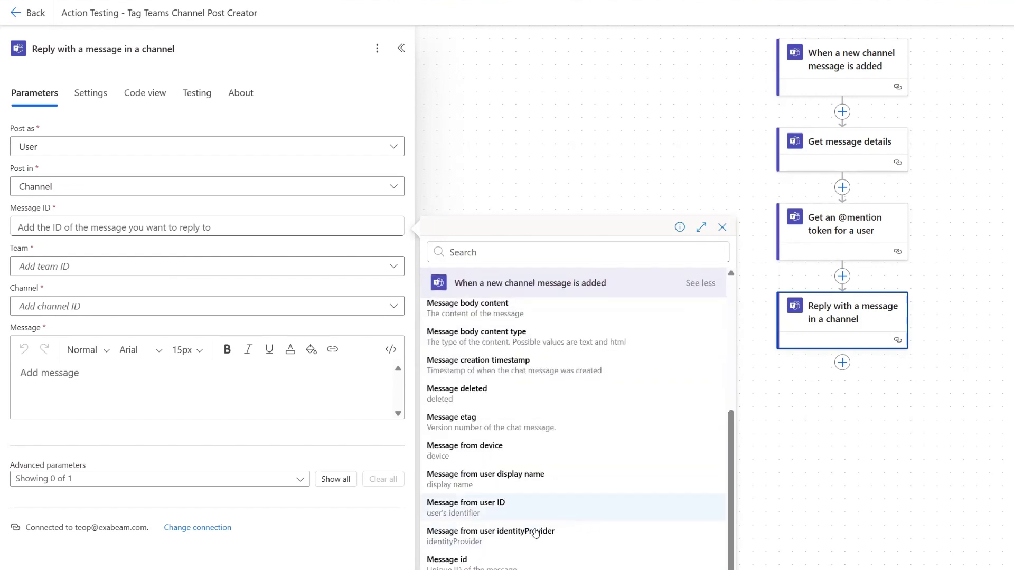
click(484, 564)
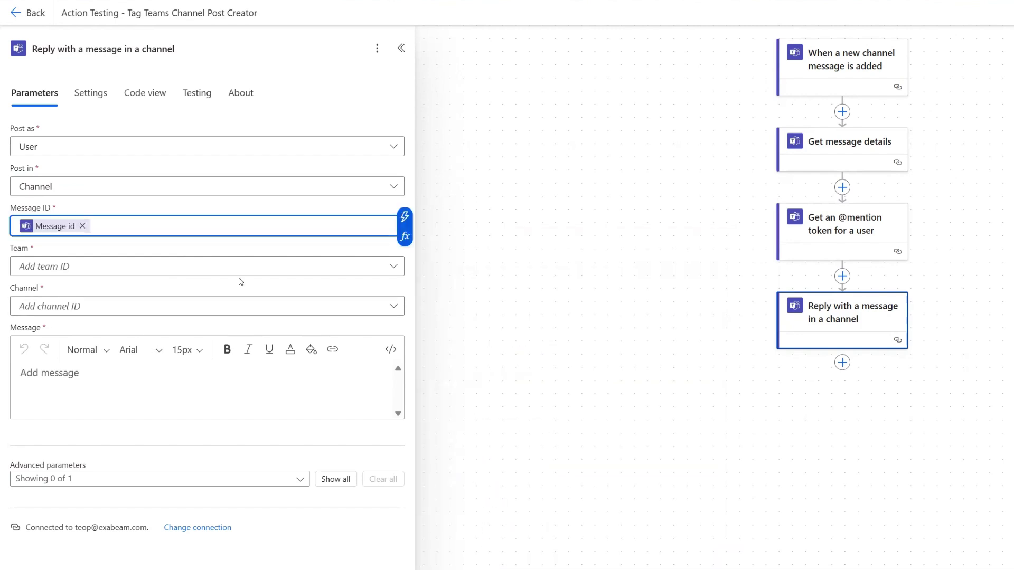
Step: Target the reply at the Power Automate Testing team and its flow-testing channel
click(392, 269)
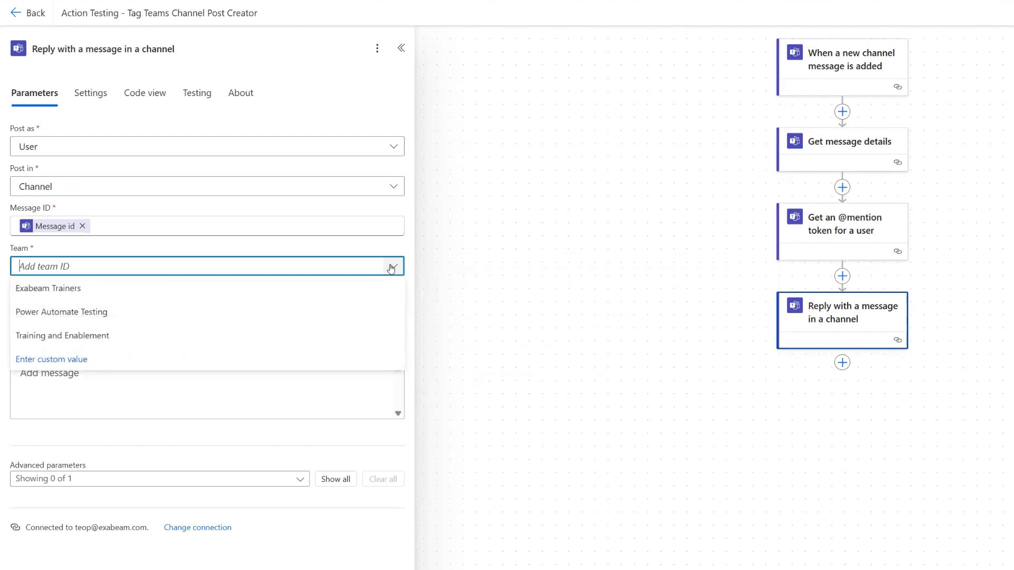
click(16, 313)
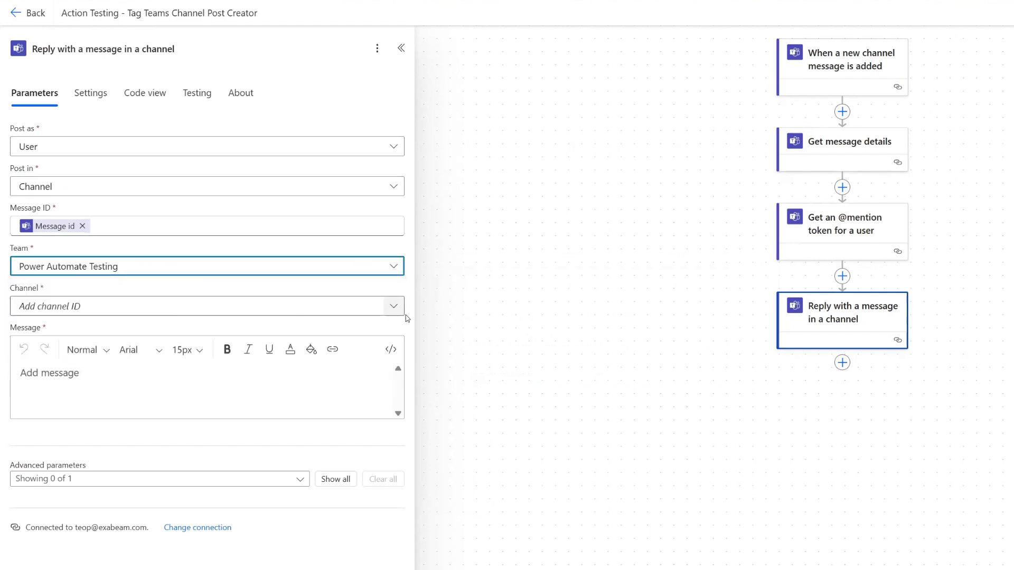
click(391, 306)
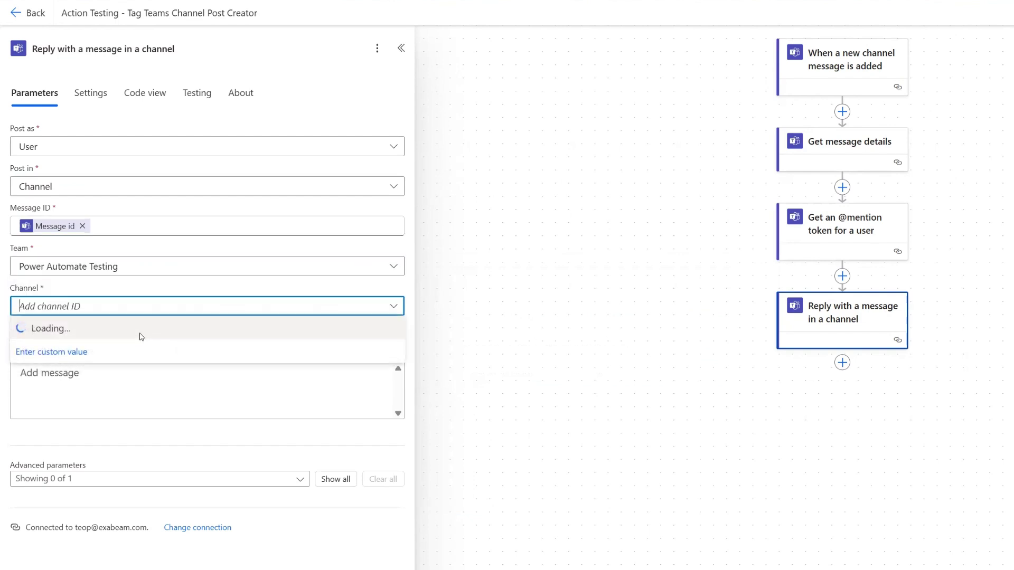
click(90, 351)
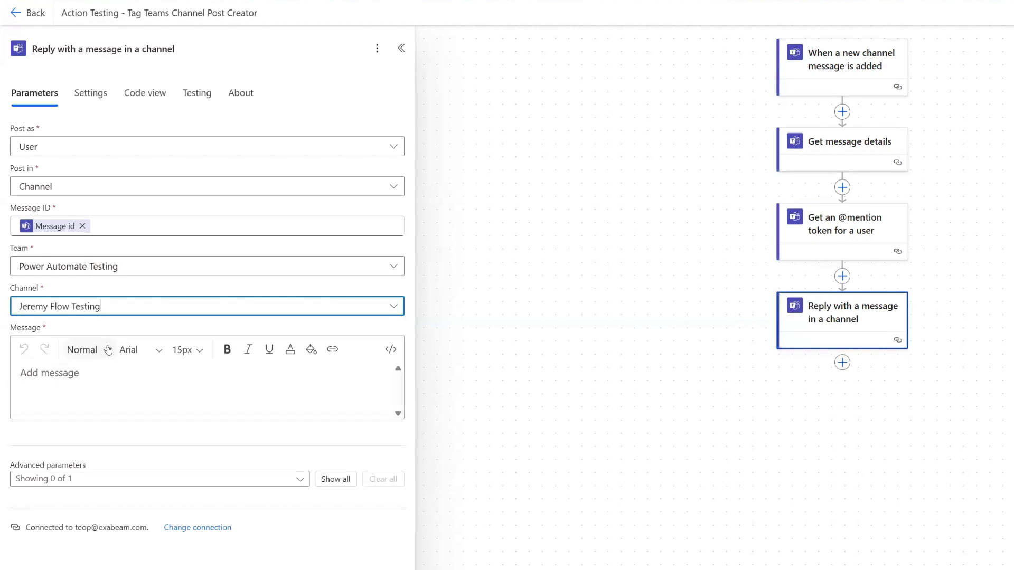
click(139, 383)
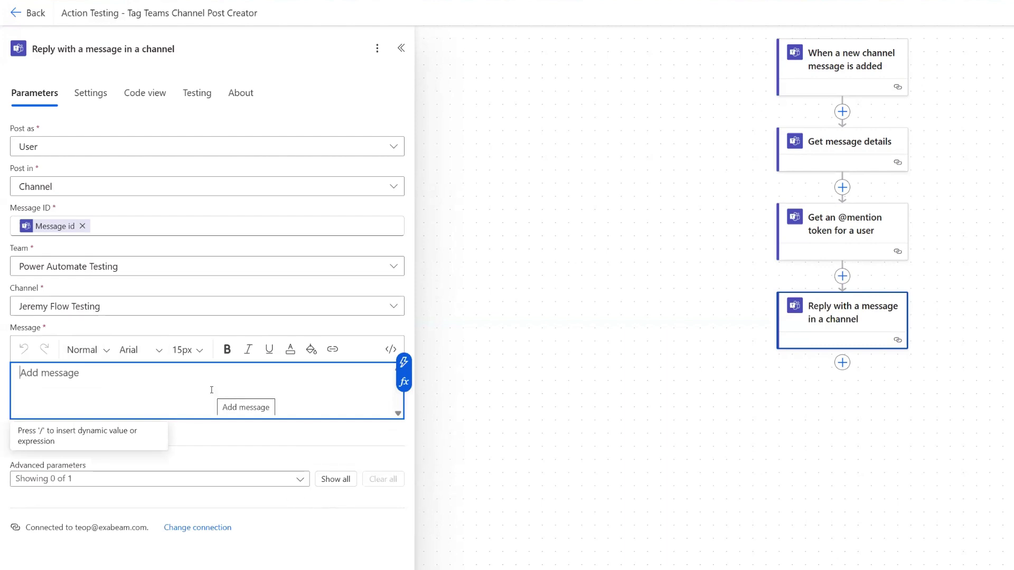
text(H)
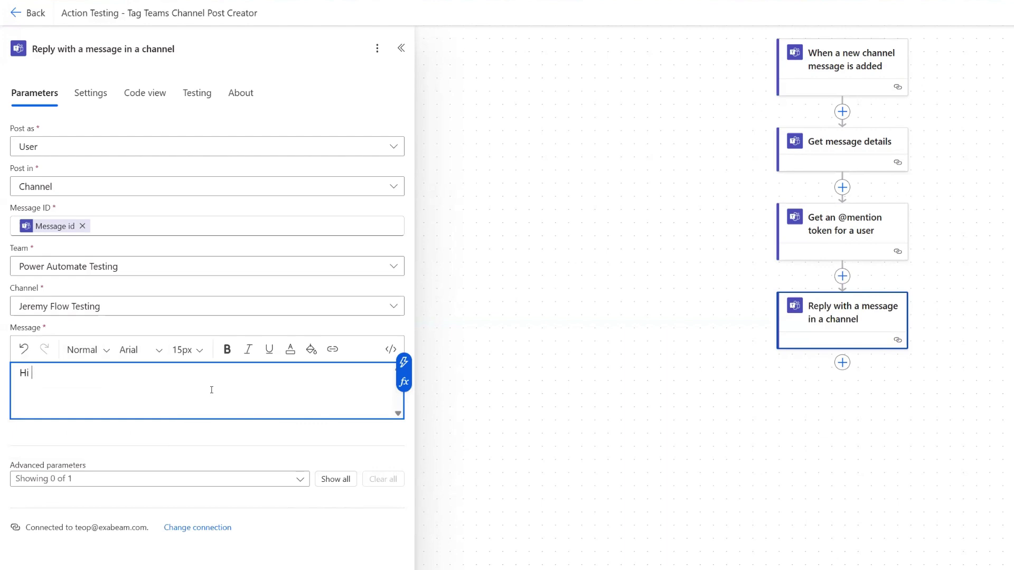
text(i)
click(404, 362)
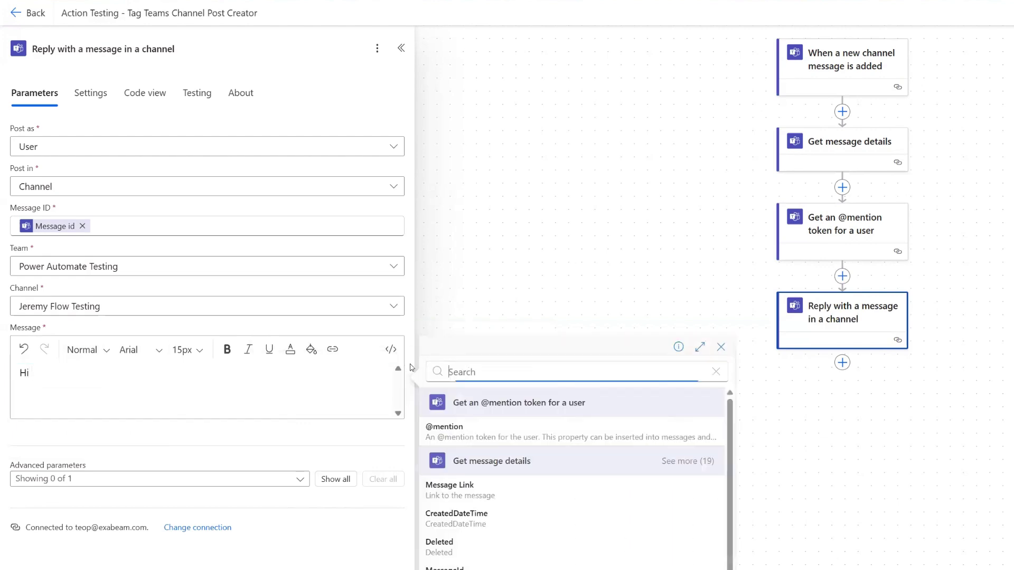
click(521, 427)
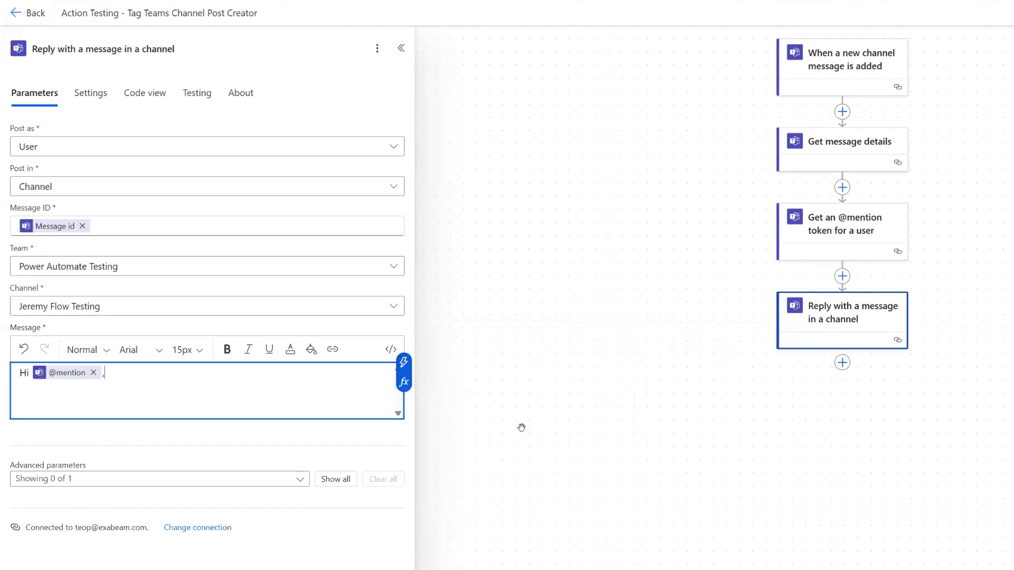
text(, thank you for reaching ou)
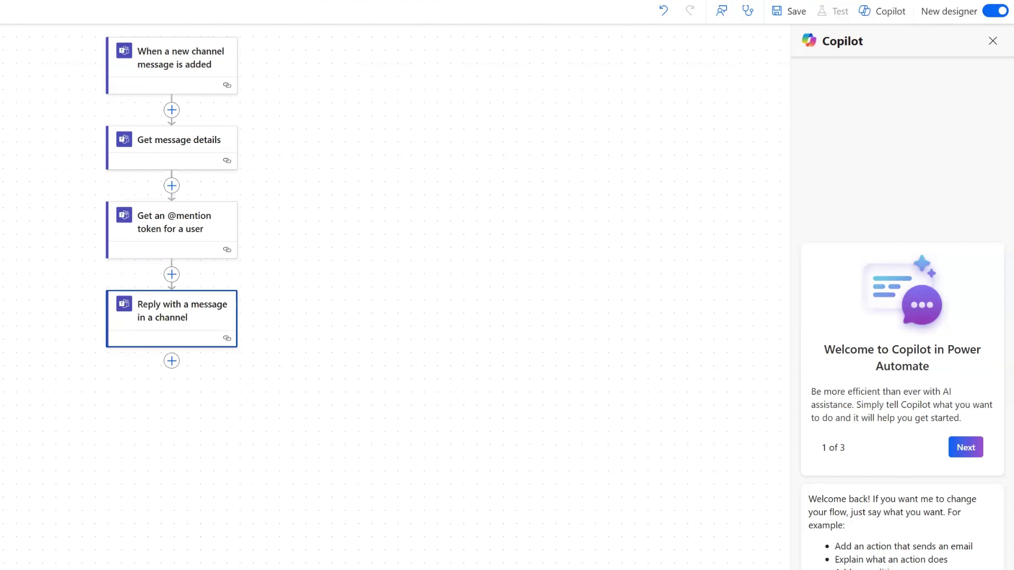
click(797, 12)
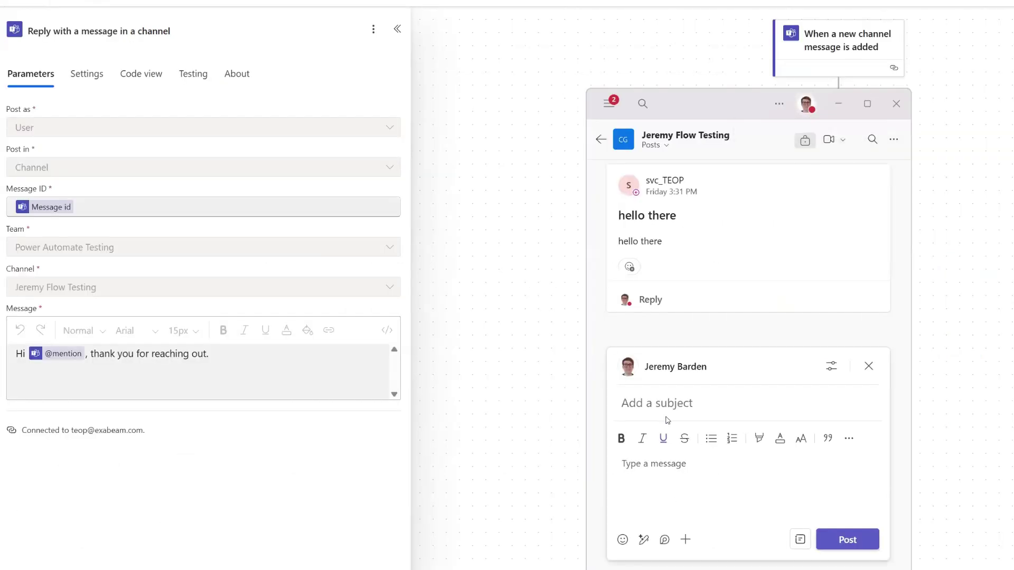
Step: Post 'I need help' with body 'Please help me.' to the Teams channel, then minimize Teams
click(671, 405)
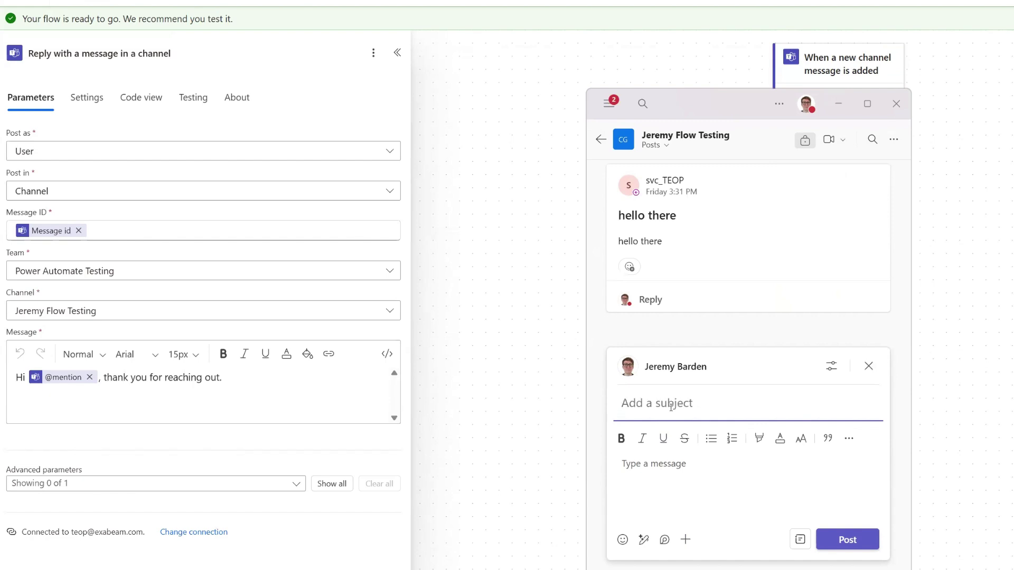
text(I need help)
key(Tab)
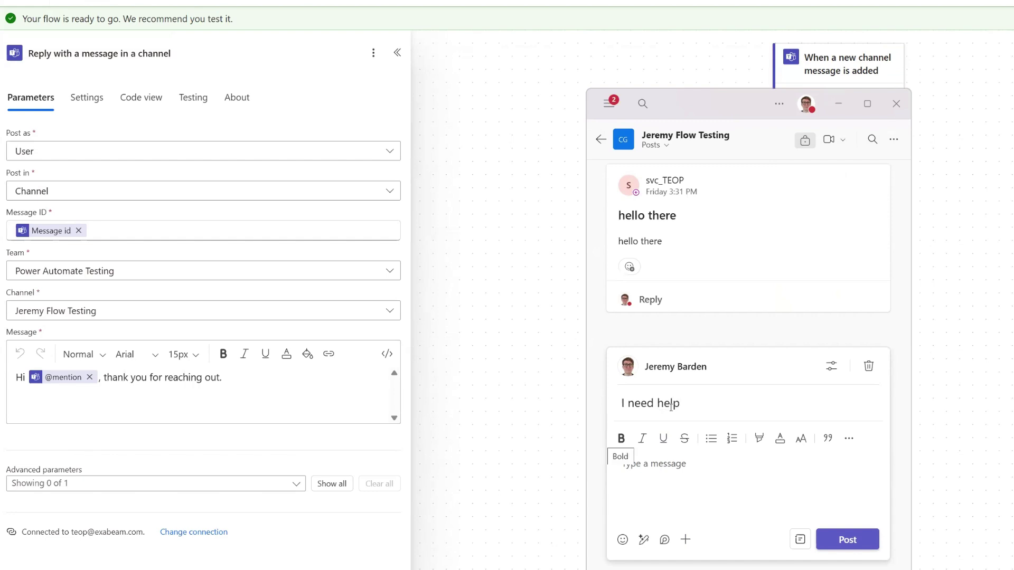
text(Please help me.)
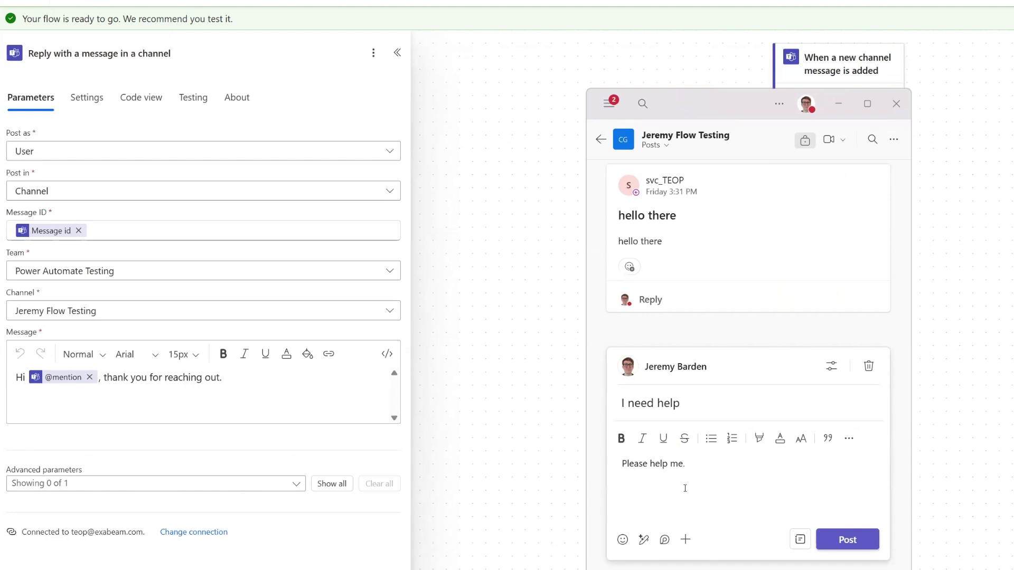
click(842, 539)
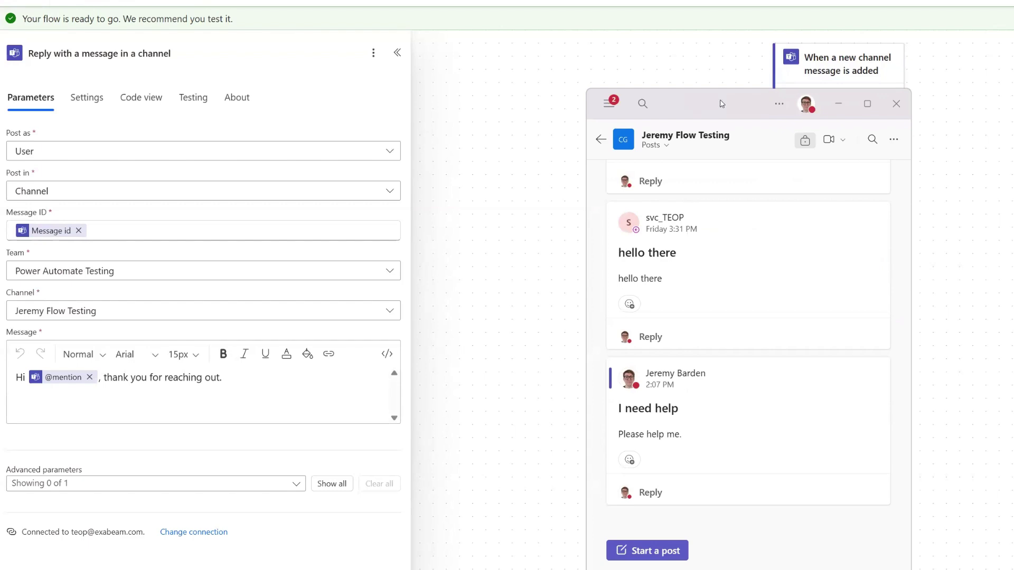
click(838, 104)
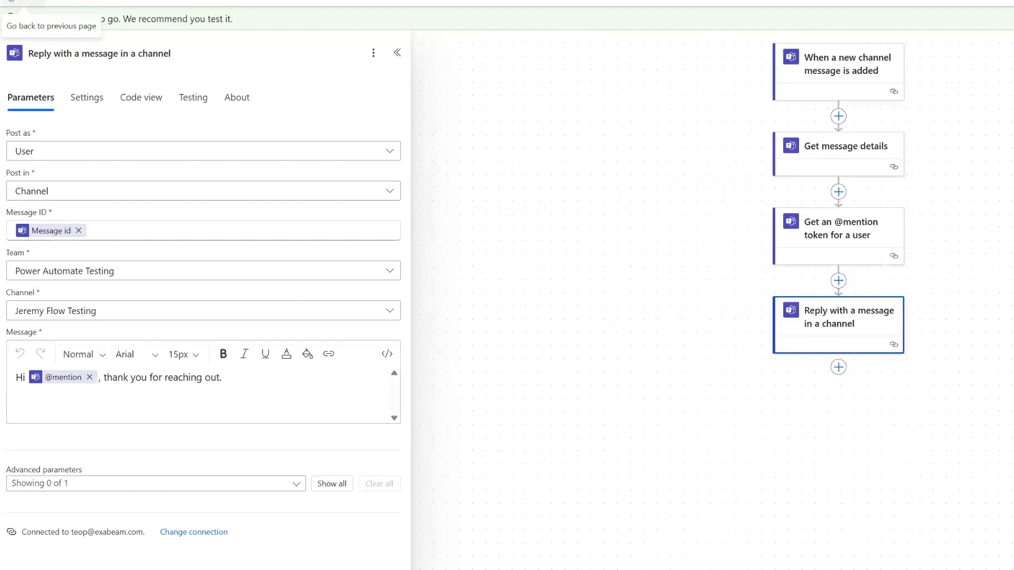
Step: Return from the designer to the details page of 'Action Testing - Tag Teams Channel Post Creator'
click(10, 2)
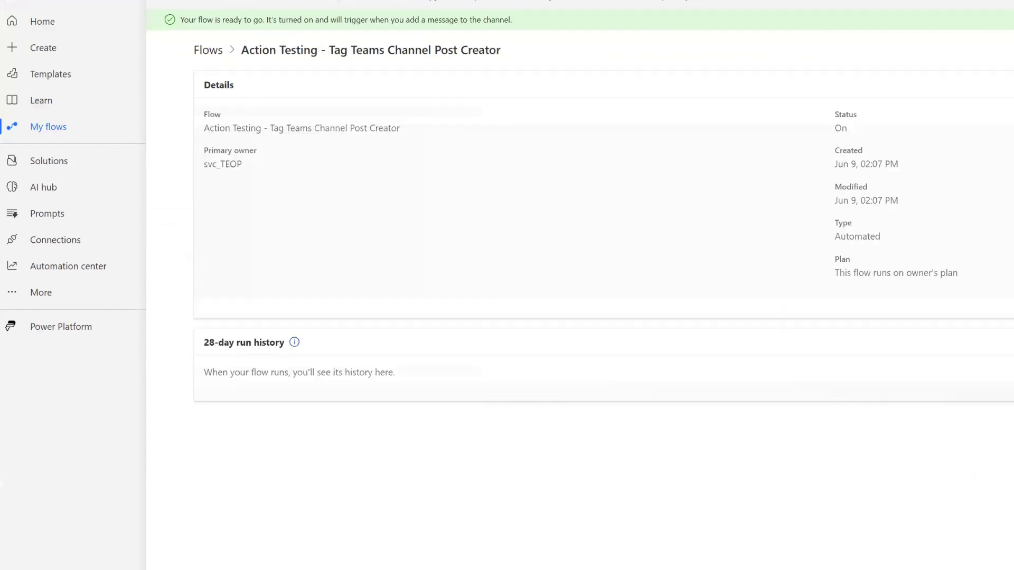